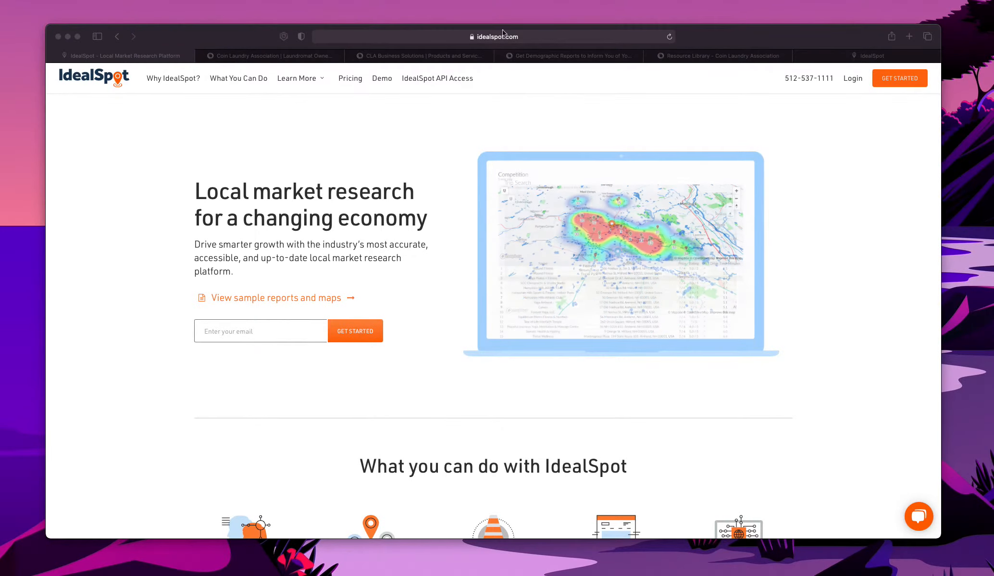
- Review the Coin Laundry Association's member business solutions, open its IdealSpot demographic report offer, and check the Resource Library page
left_click(285, 57)
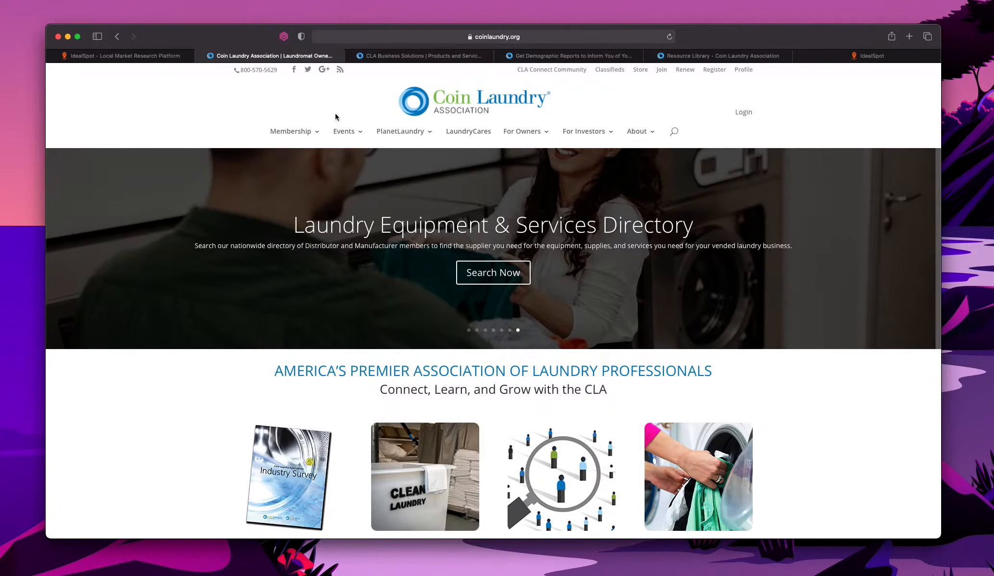
mouse_move(316, 132)
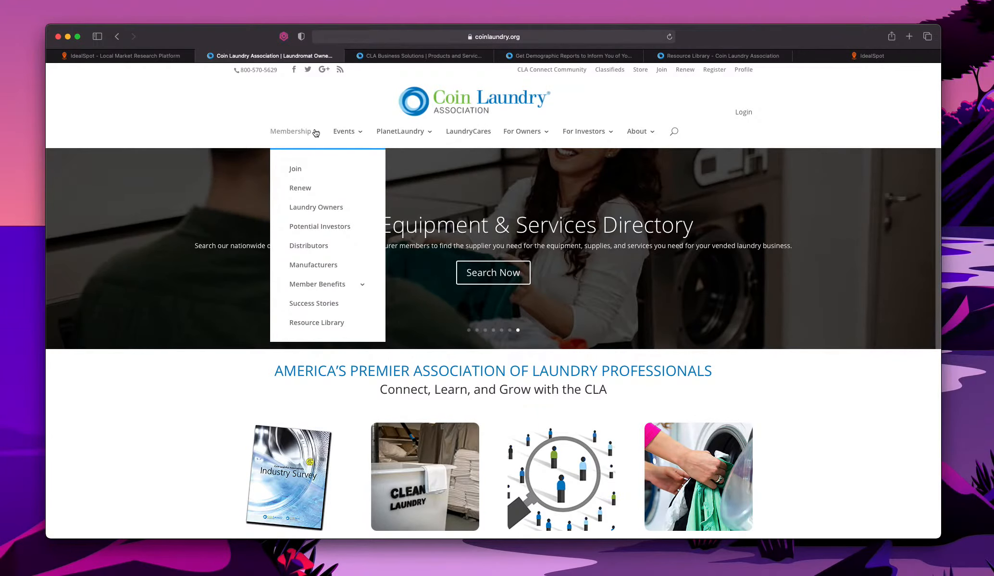
left_click(421, 57)
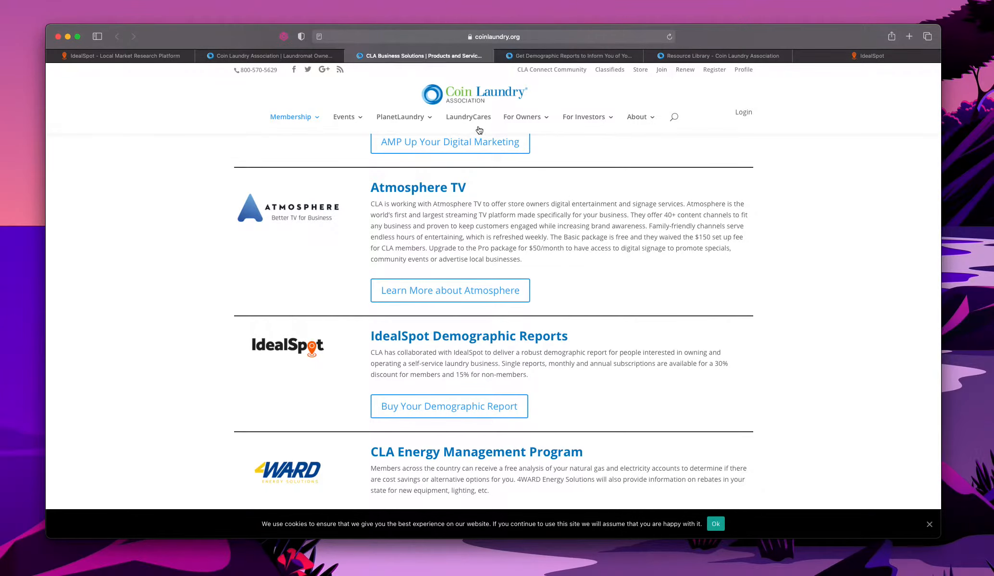
mouse_move(296, 121)
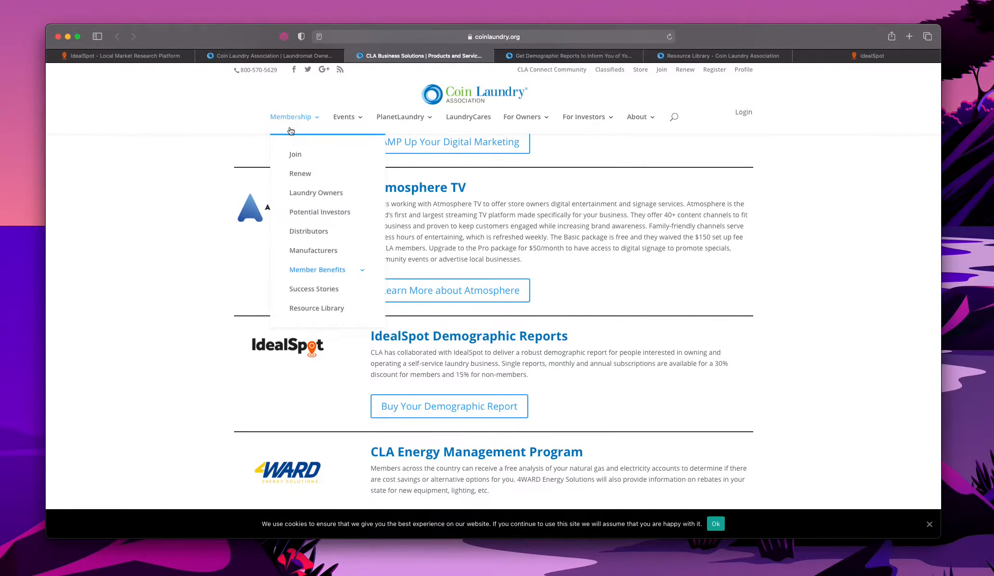
mouse_move(323, 276)
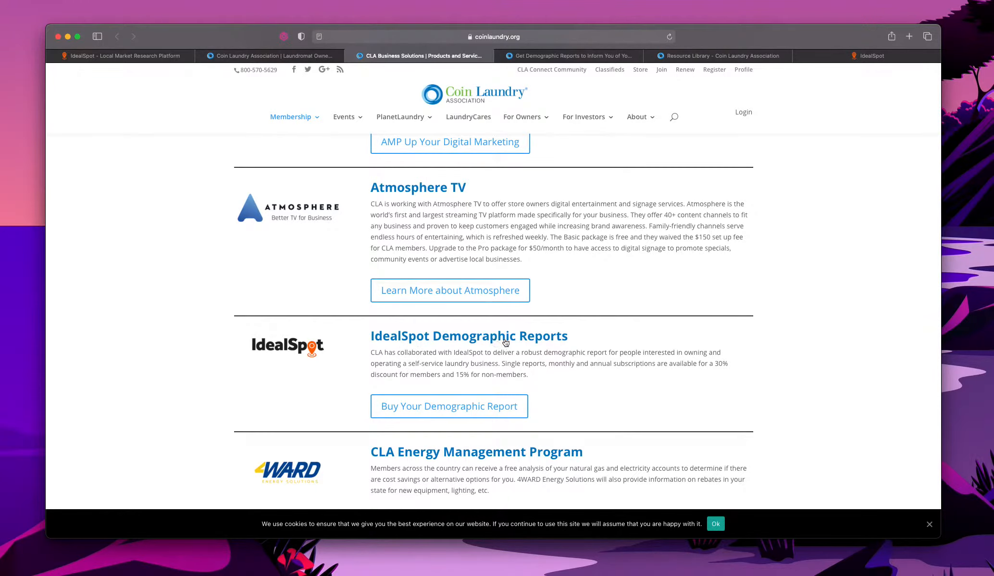
left_click(510, 407)
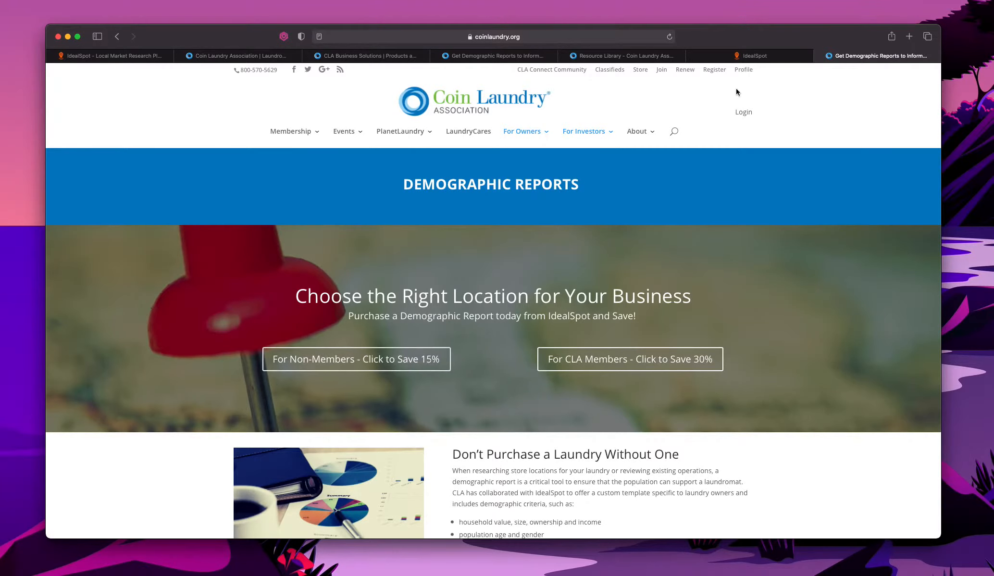
left_click(625, 55)
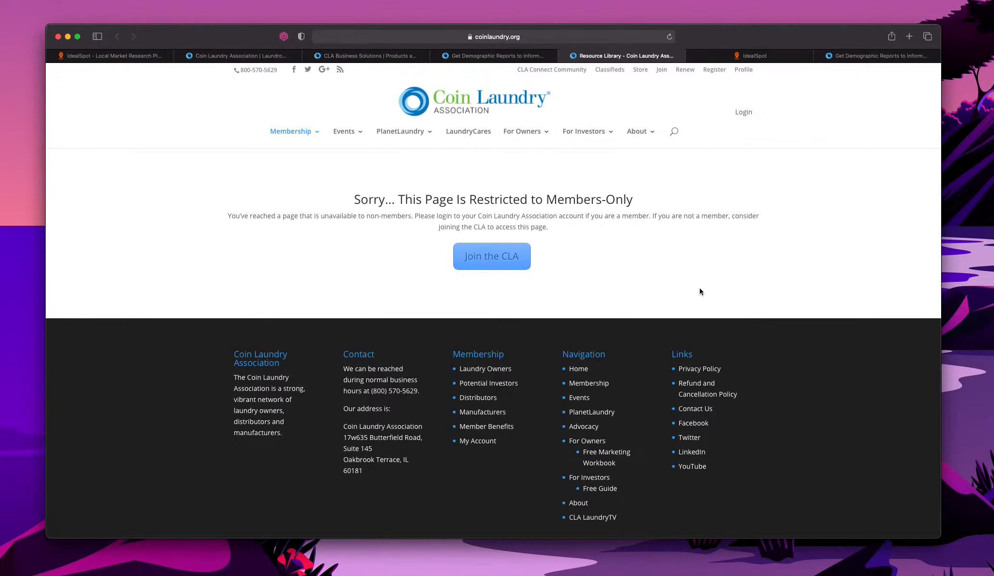
- Switch to the IdealSpot workspace and start building a report from the CLA Template Report in My Templates
left_click(750, 56)
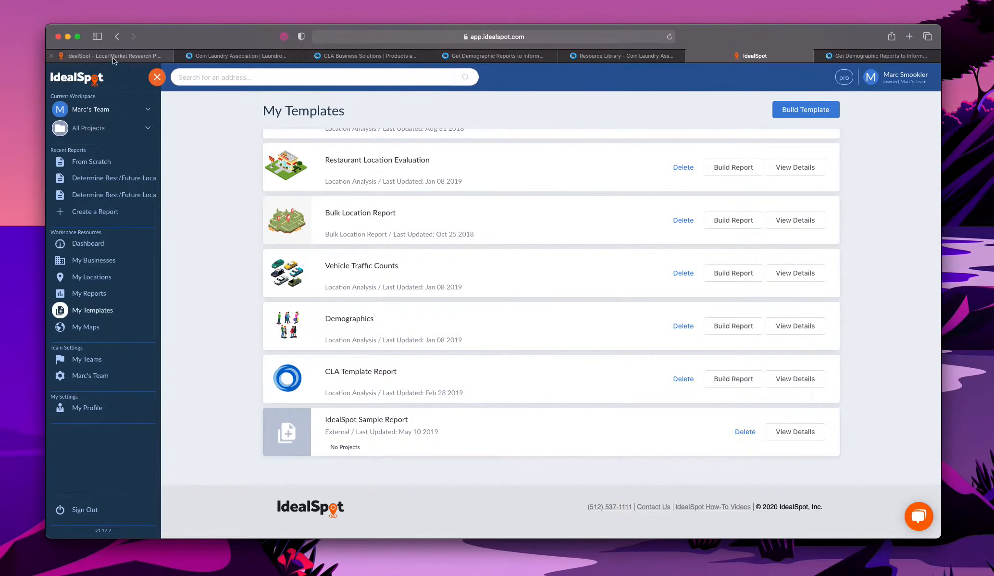
left_click(90, 83)
scroll(353, 188, "up", 10)
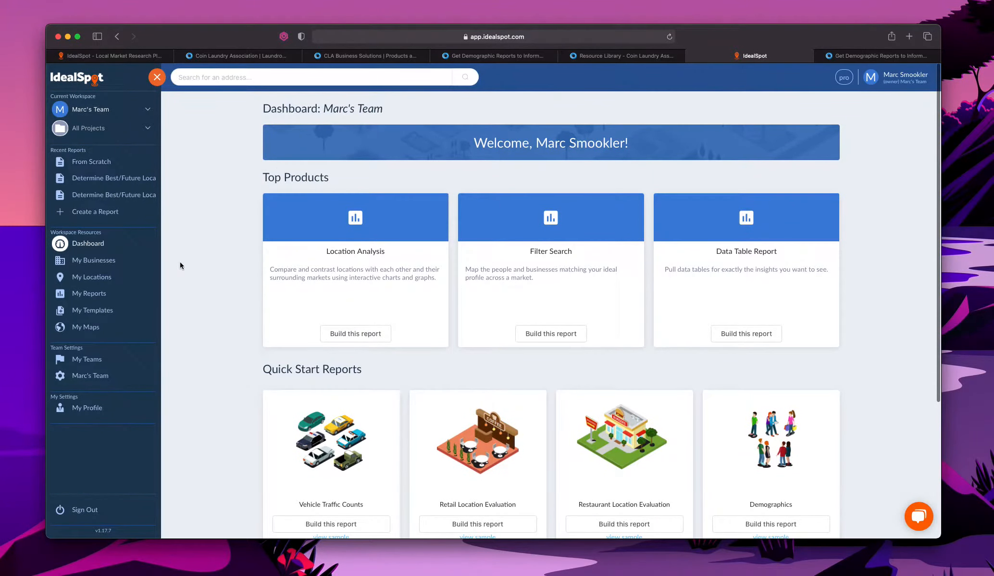
left_click(101, 311)
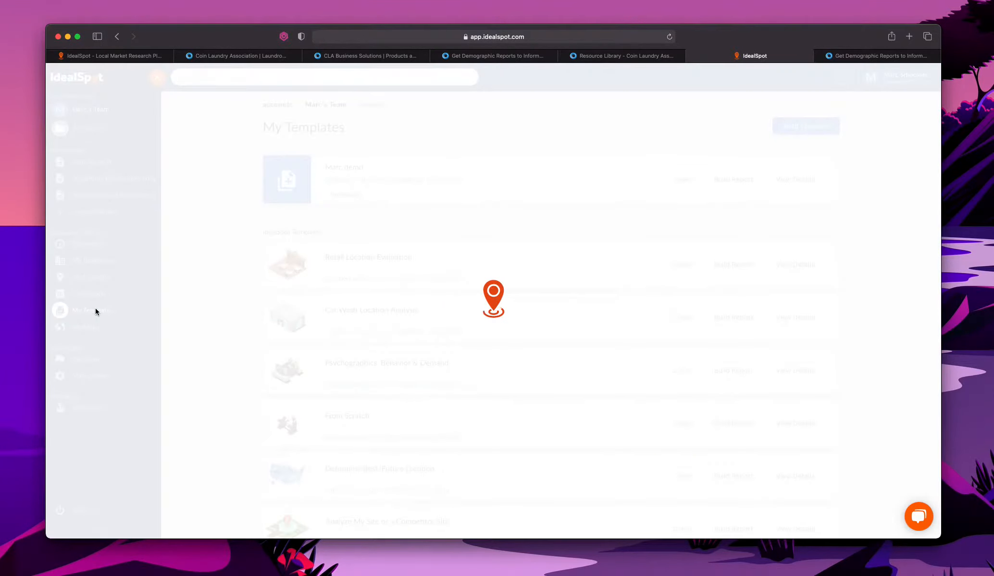
scroll(483, 346, "down", 15)
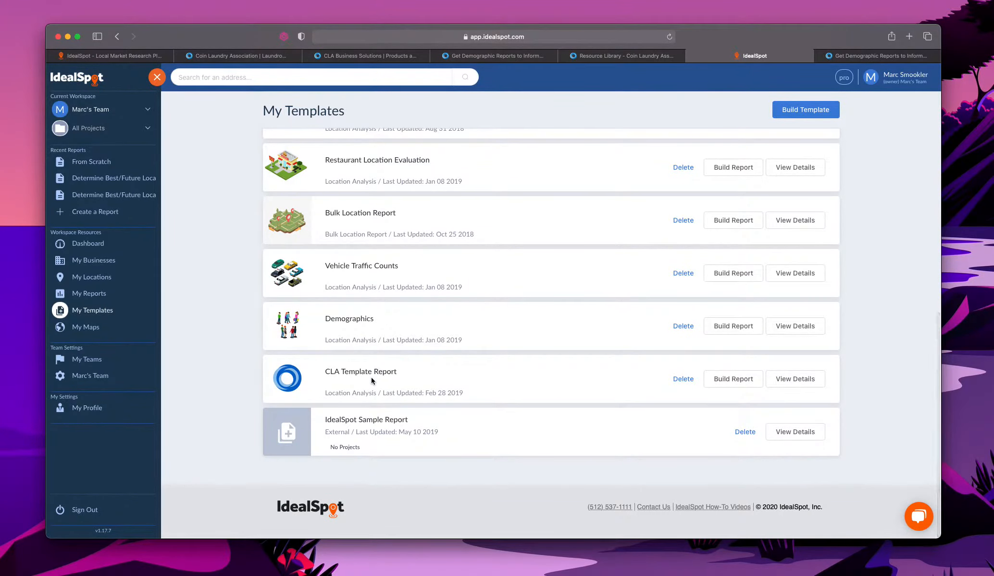
left_click(725, 380)
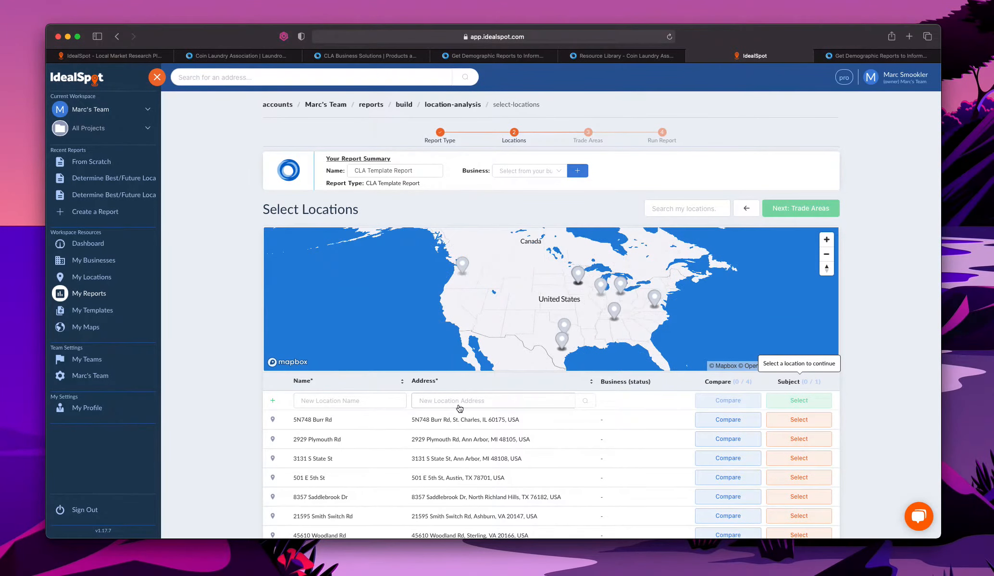
- Look through the saved locations and set Claddagh 1 as the report's subject location
scroll(475, 448, "down", 3)
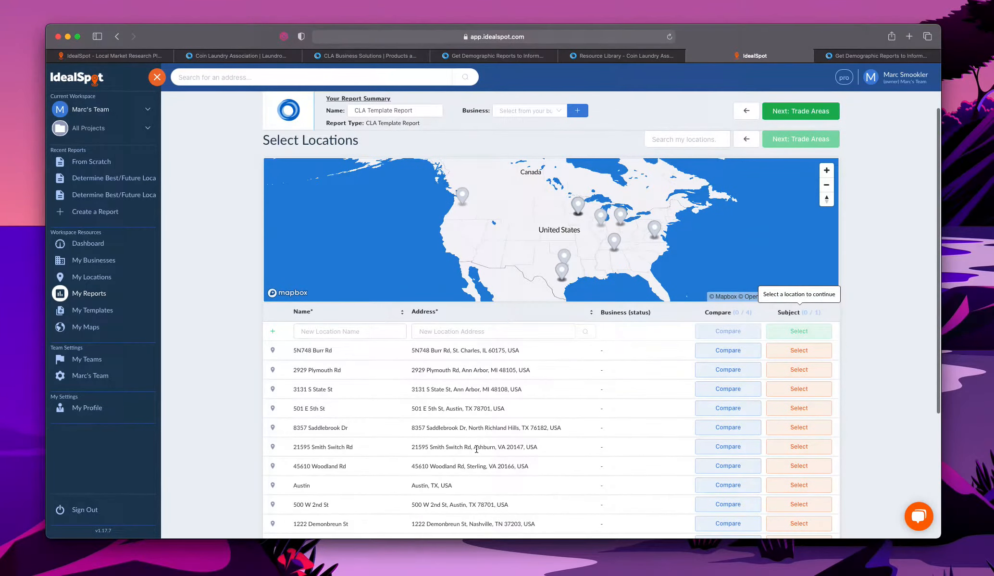
scroll(476, 448, "down", 2)
scroll(475, 448, "down", 2)
scroll(476, 447, "down", 2)
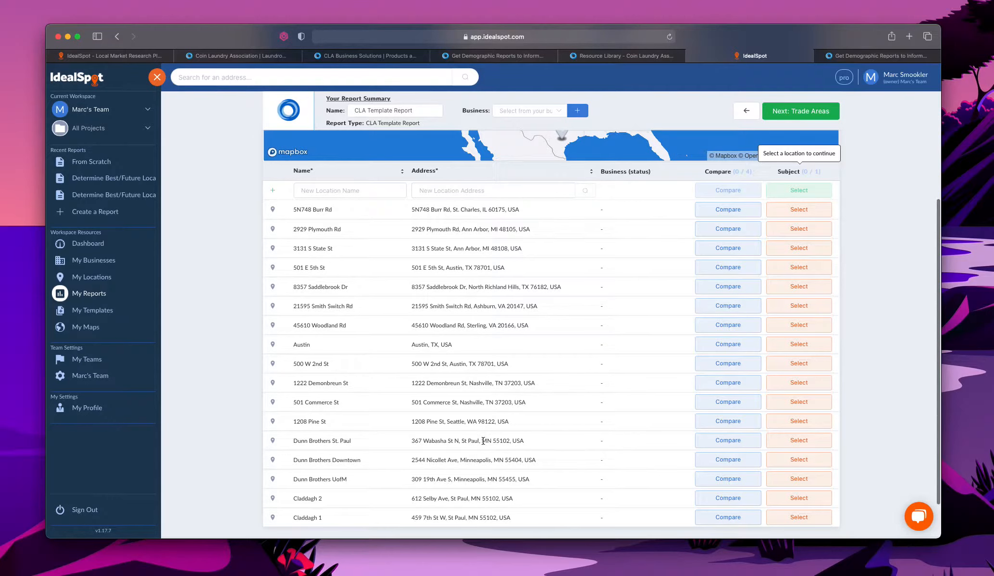
scroll(481, 442, "down", 2)
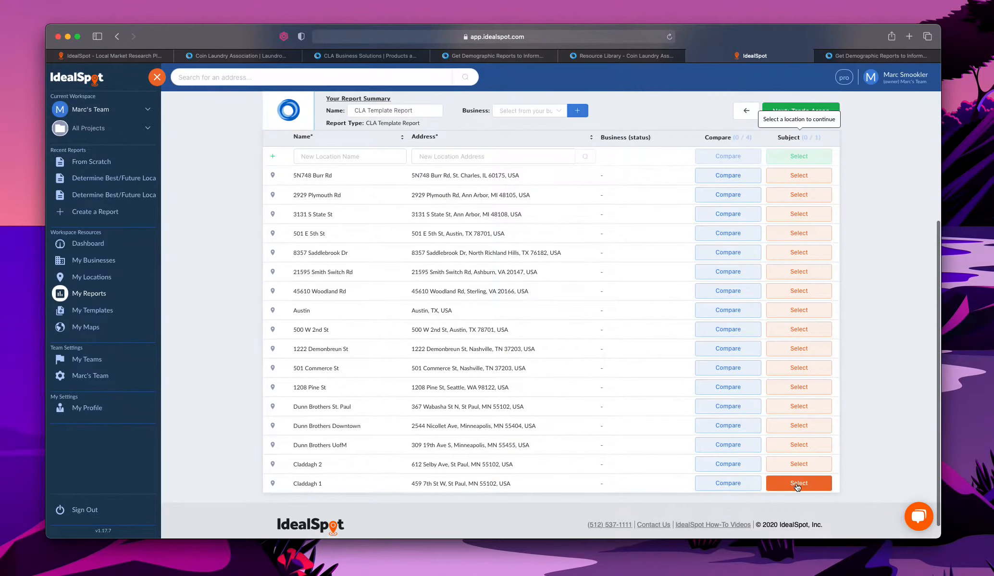
scroll(465, 432, "up", 5)
left_click(461, 341)
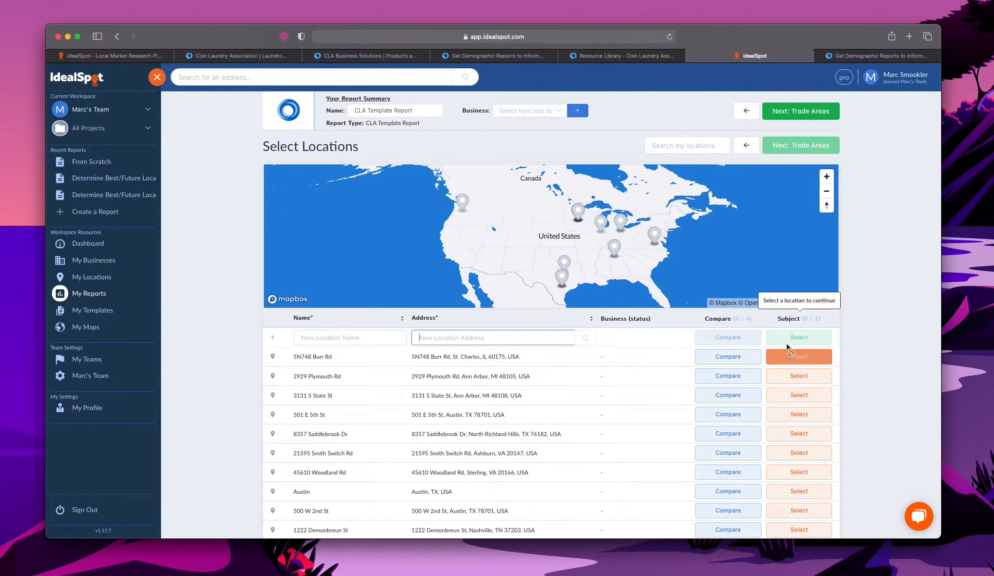
scroll(579, 364, "down", 4)
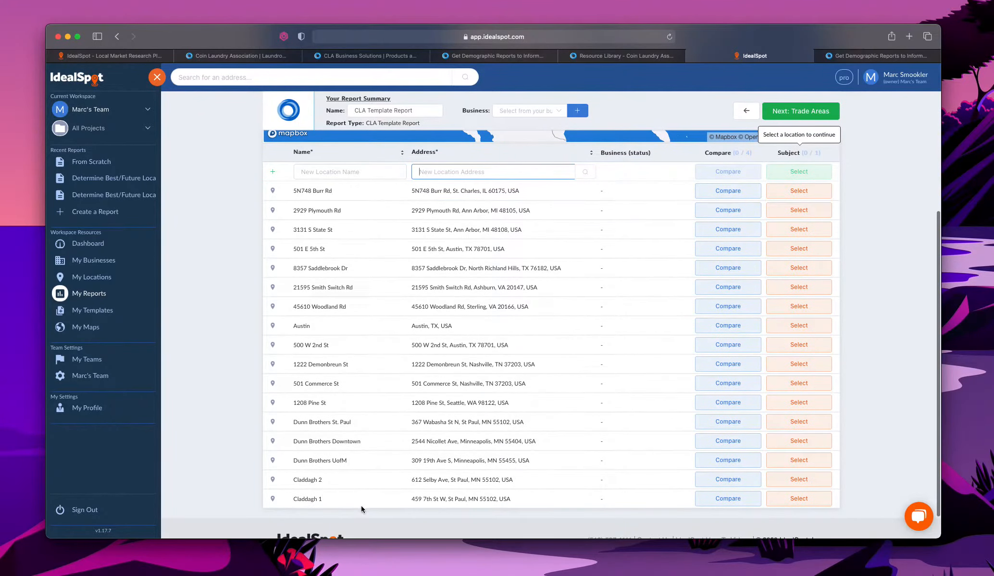
left_click(799, 498)
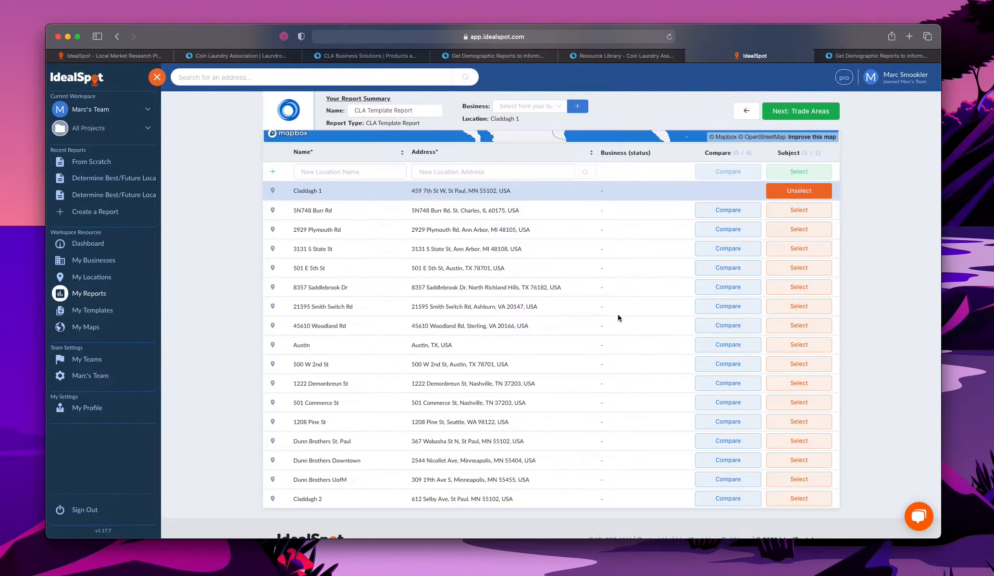
- Add Claddagh 2 as a comparison location and continue to the trade area selection
left_click(727, 498)
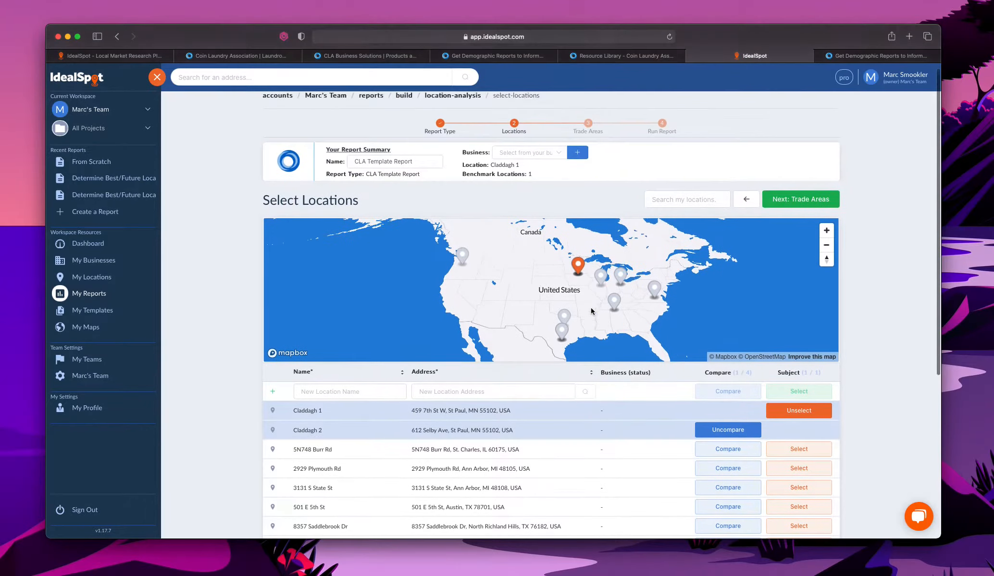
scroll(590, 308, "up", 3)
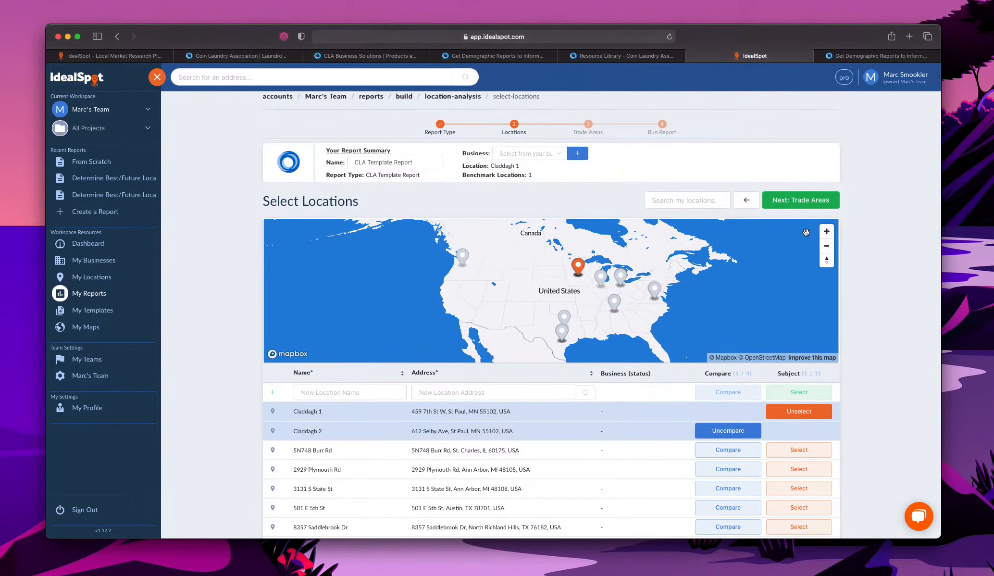
left_click(817, 200)
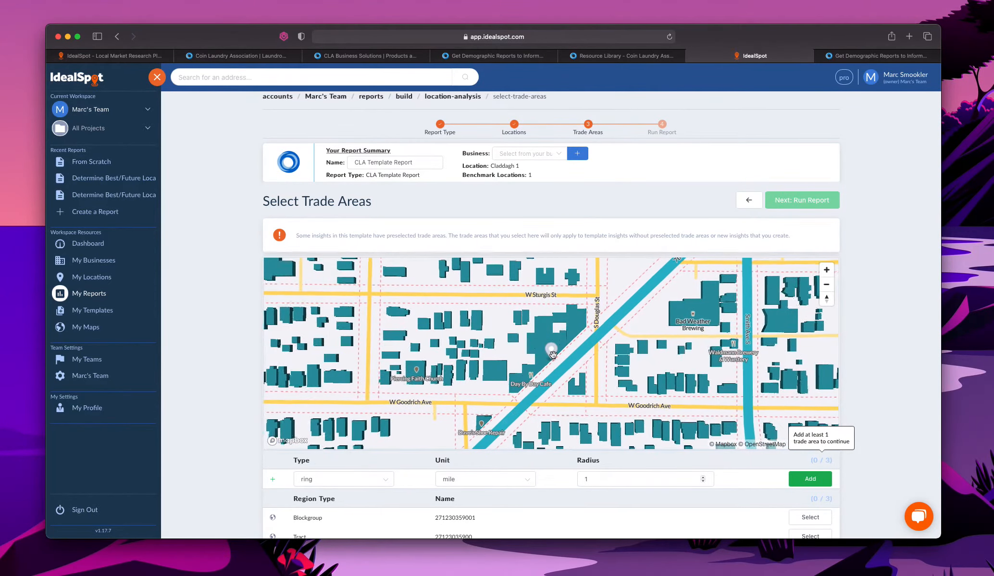
- Add a 5-minute drive time trade area and run the report
scroll(552, 354, "down", 1)
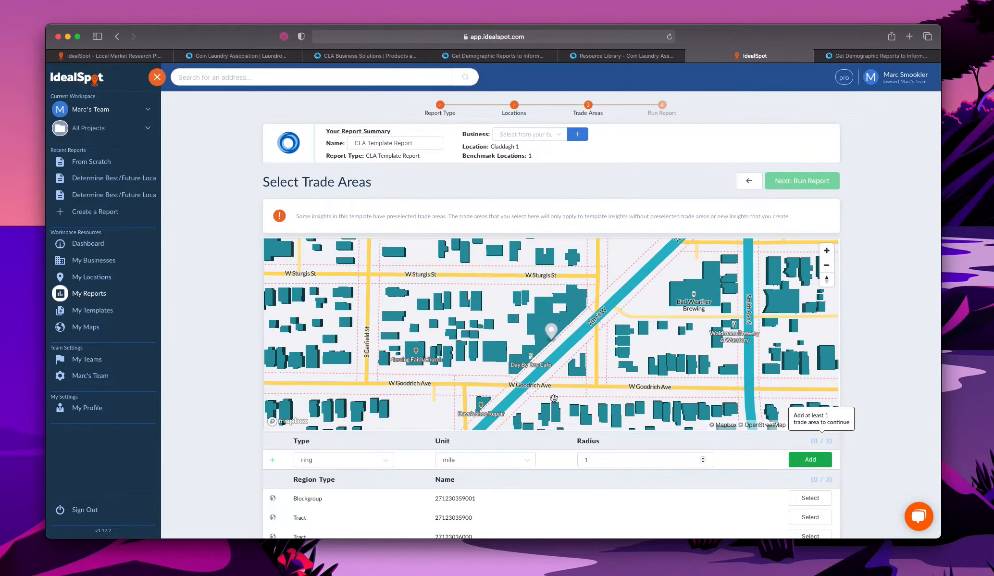
scroll(895, 328, "up", 1)
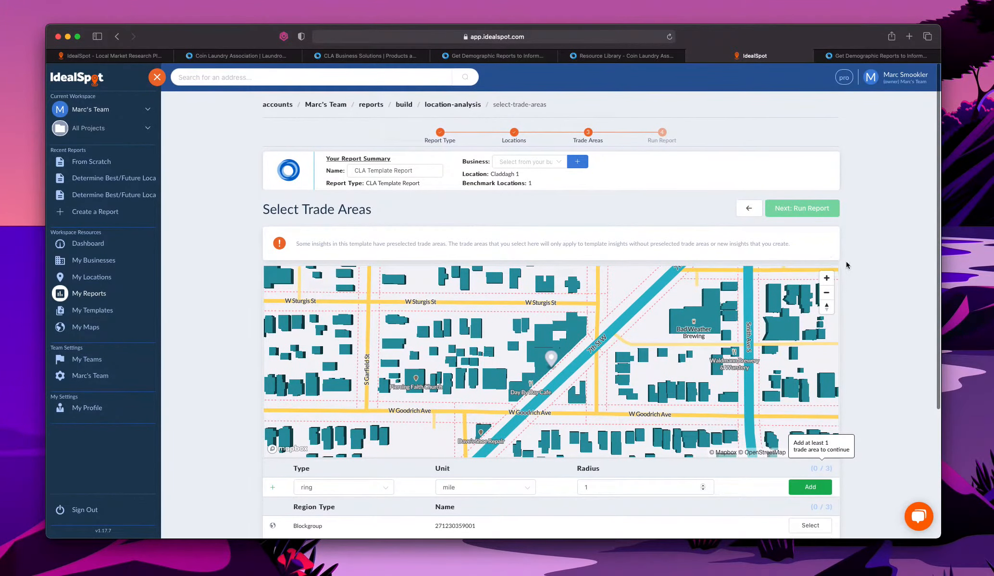
scroll(861, 282, "down", 2)
scroll(861, 278, "down", 1)
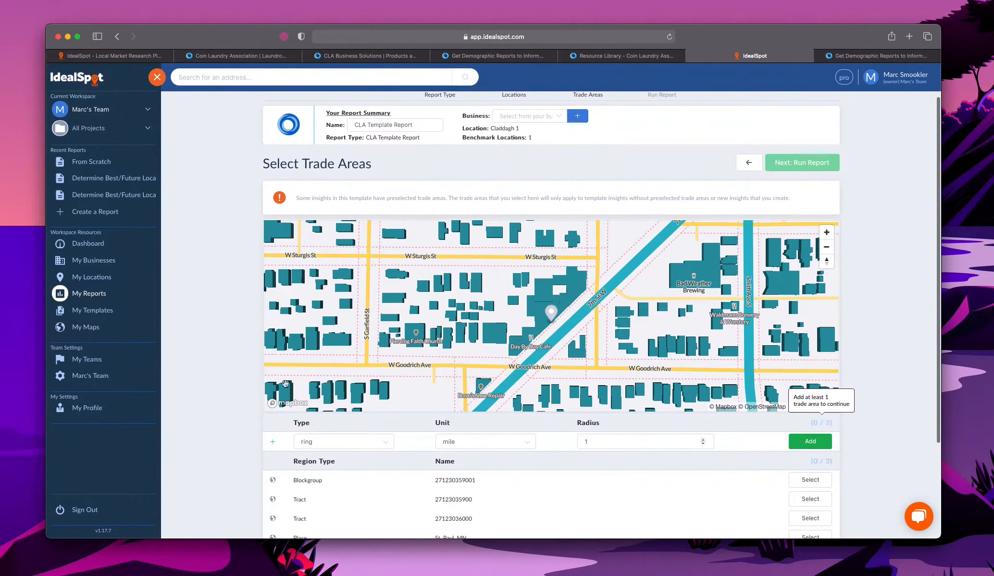
left_click(389, 442)
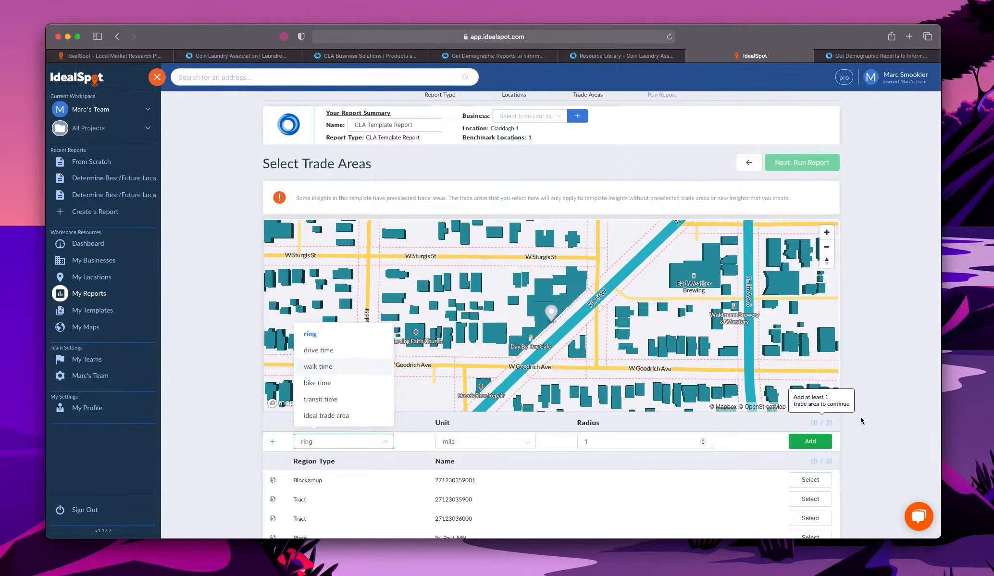
left_click(339, 350)
left_click(581, 441)
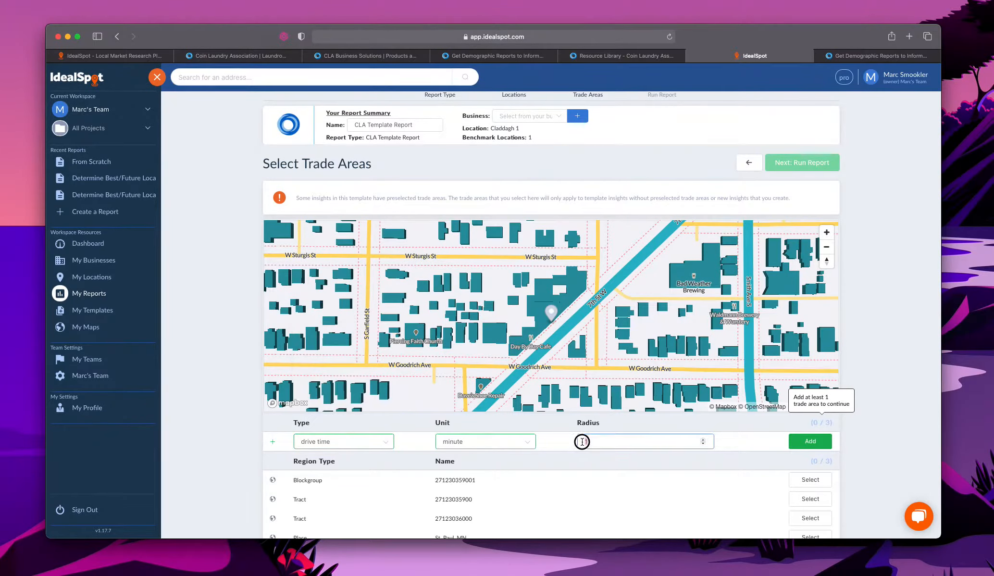
type("5")
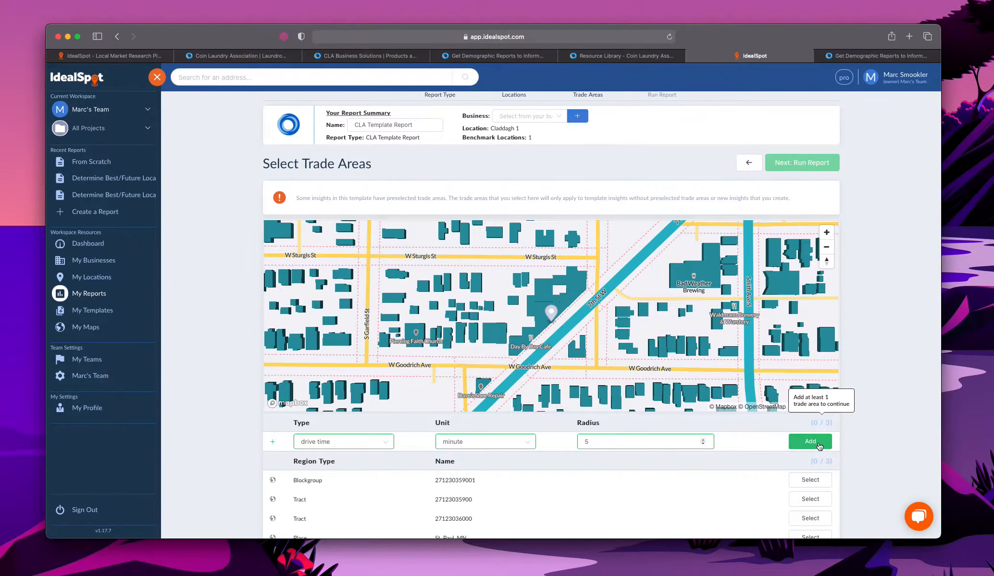
left_click(810, 441)
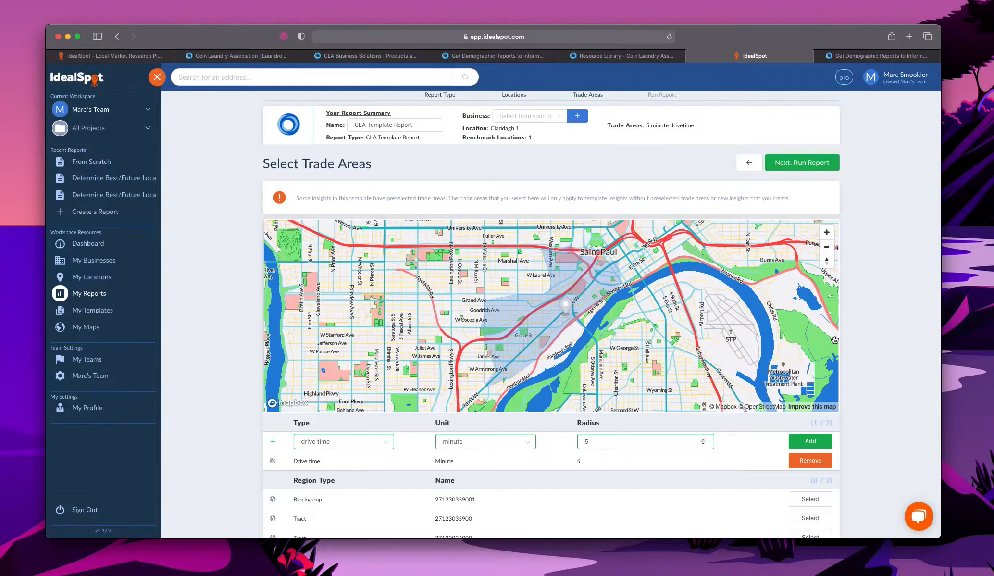
left_click(822, 161)
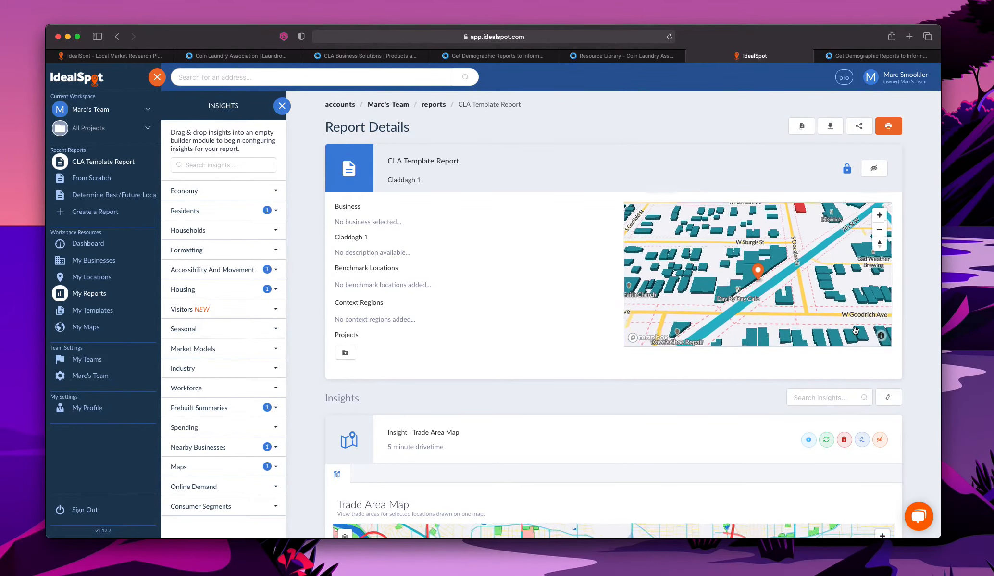
- Examine the report's Trade Area Map, collapse the main navigation, and look at the available Households insights
scroll(927, 316, "down", 5)
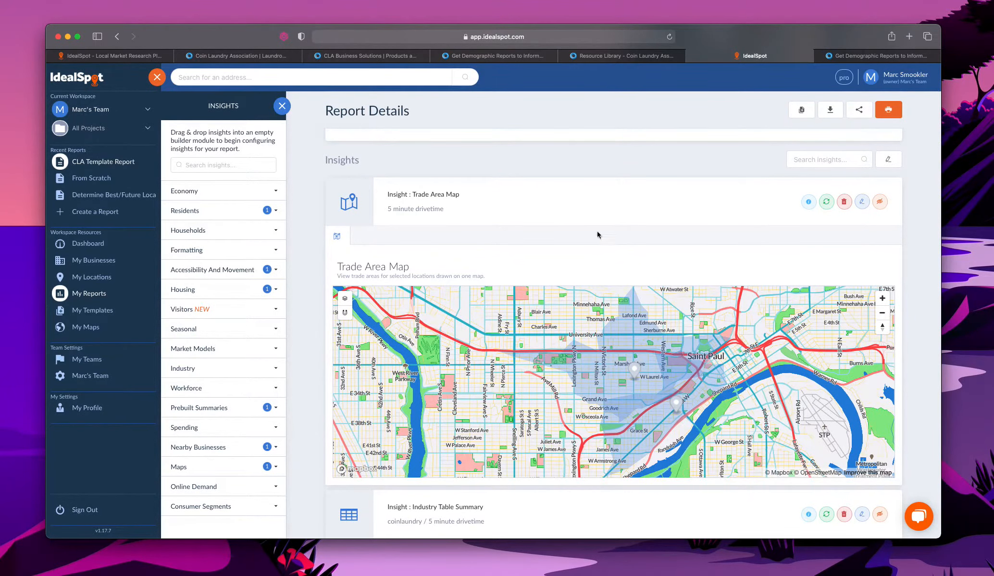
scroll(668, 230, "up", 1)
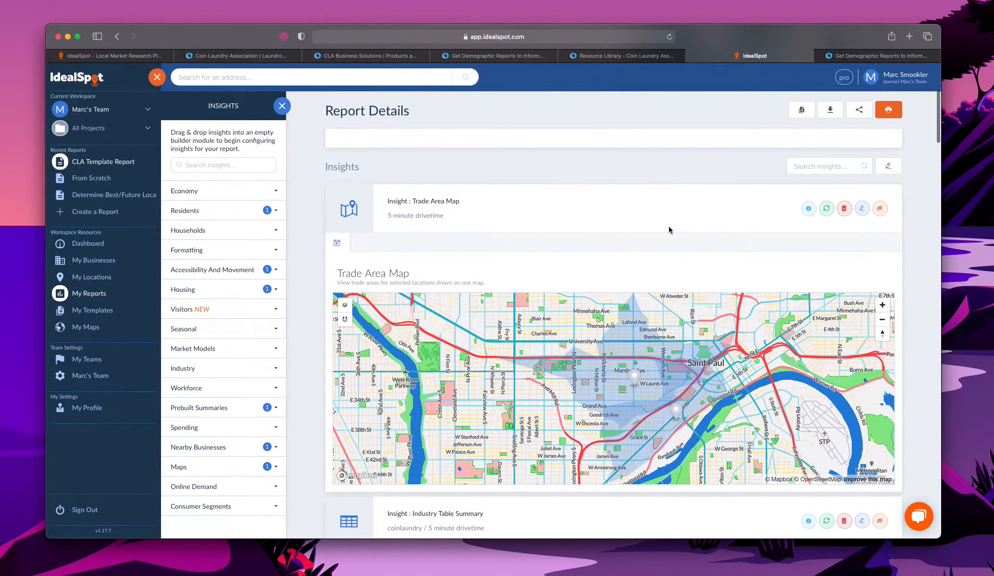
left_click(165, 77)
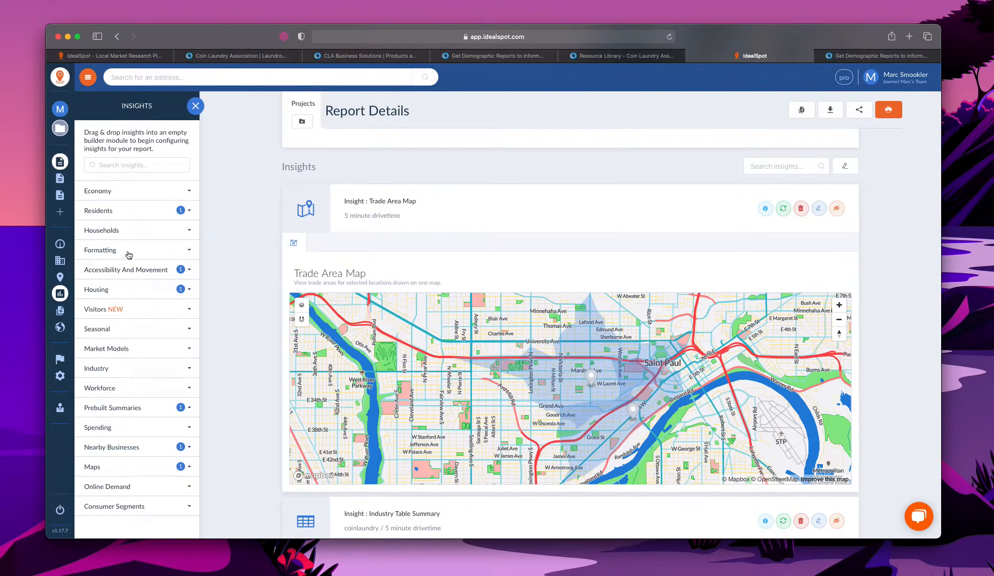
left_click(129, 233)
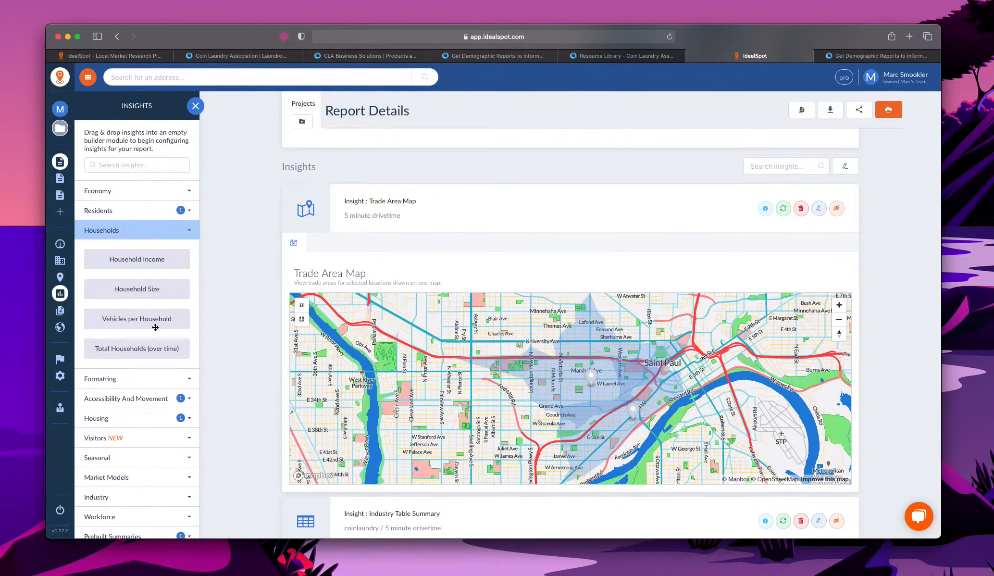
left_click(151, 235)
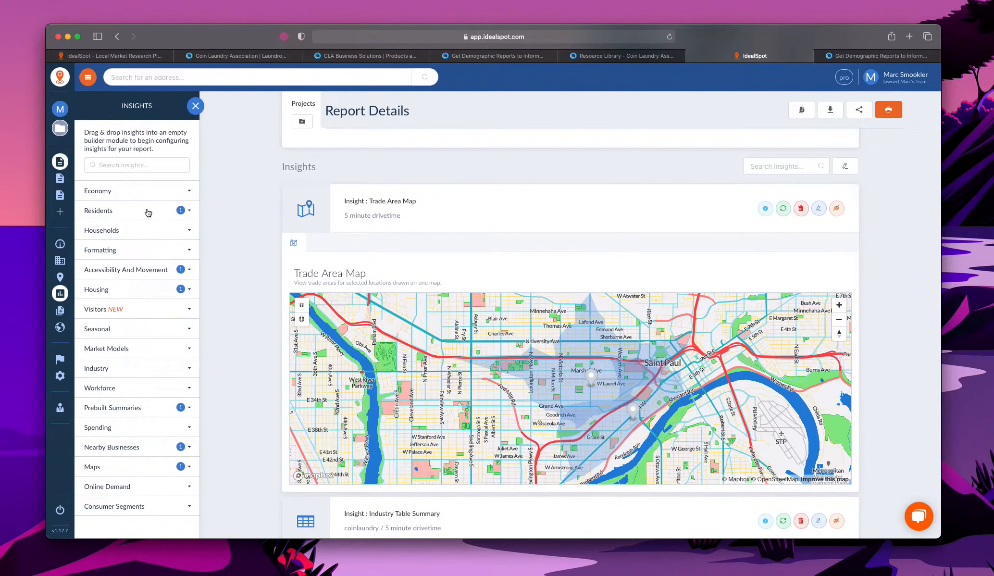
scroll(217, 338, "down", 2)
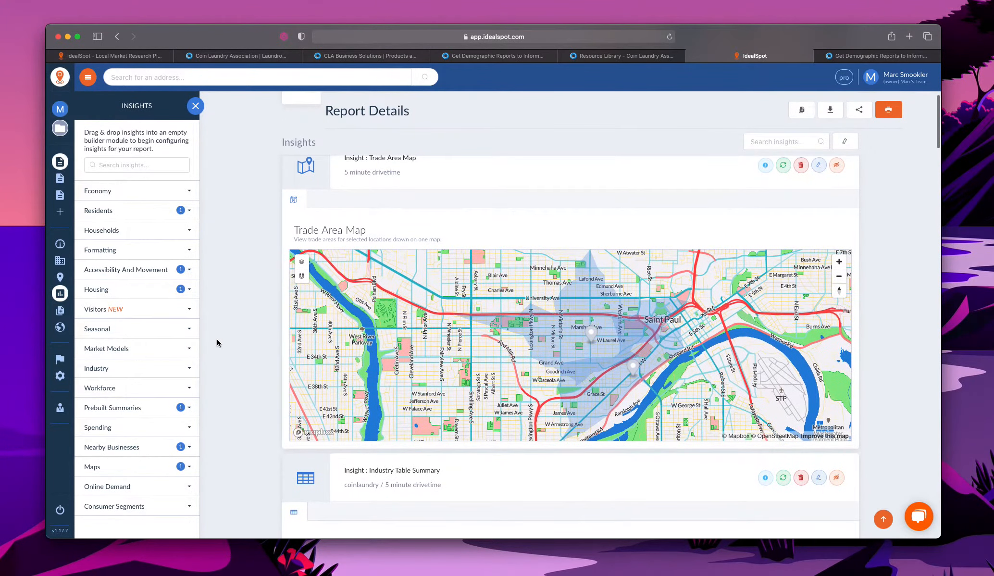
- Review the Trade Area Map insight and its 5-minute drive time areas for the two locations
scroll(113, 368, "down", 2)
scroll(113, 368, "up", 5)
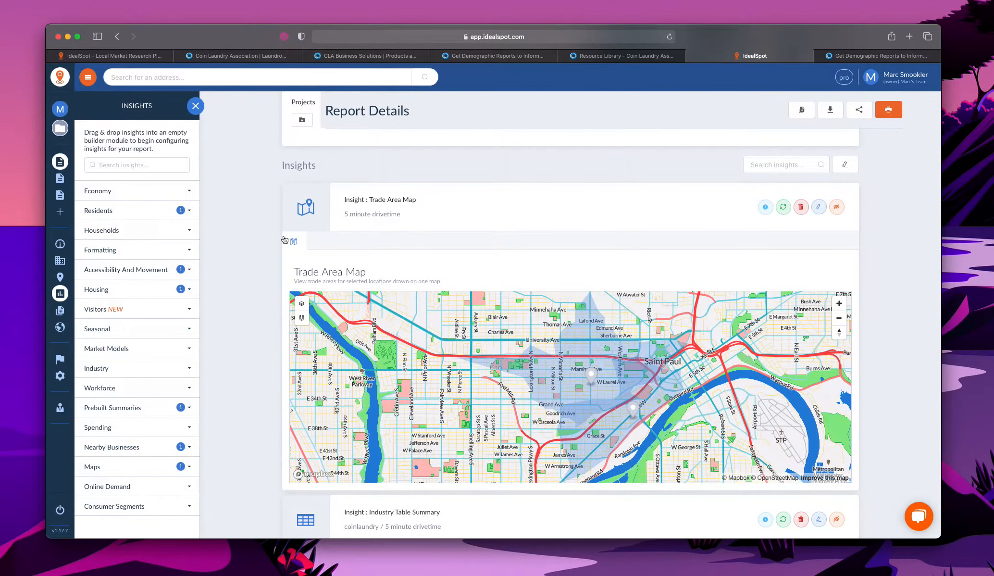
scroll(247, 231, "down", 1)
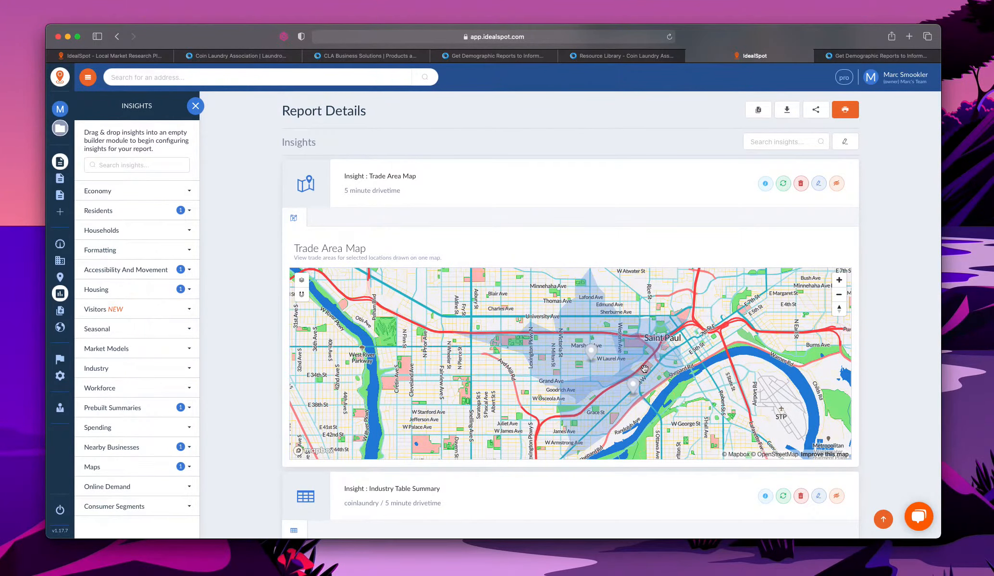
scroll(445, 236, "up", 2)
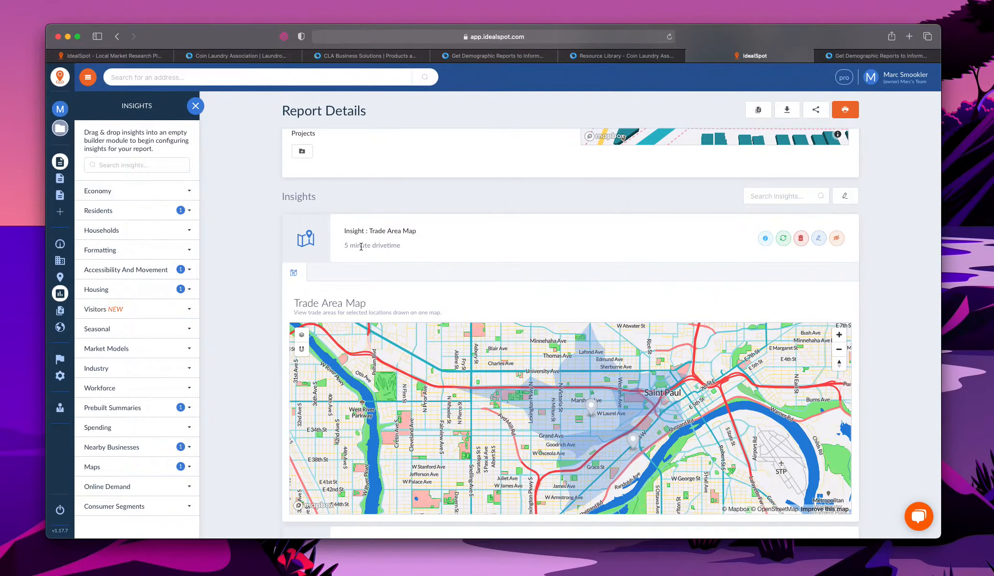
- Examine the population, ethnicity, gender and age tables in the Coin Laundry Industry Summary
scroll(360, 246, "down", 9)
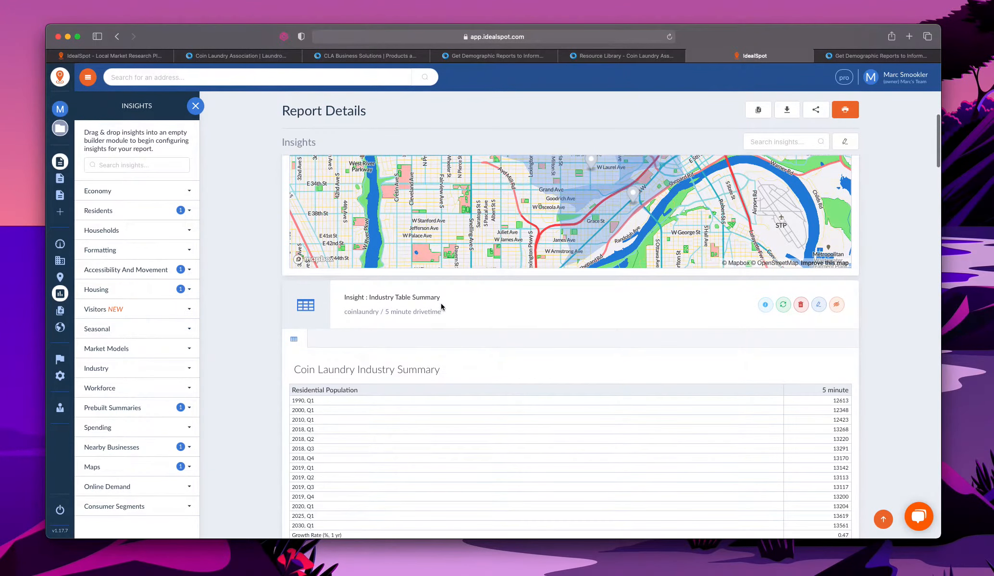
scroll(441, 302, "down", 4)
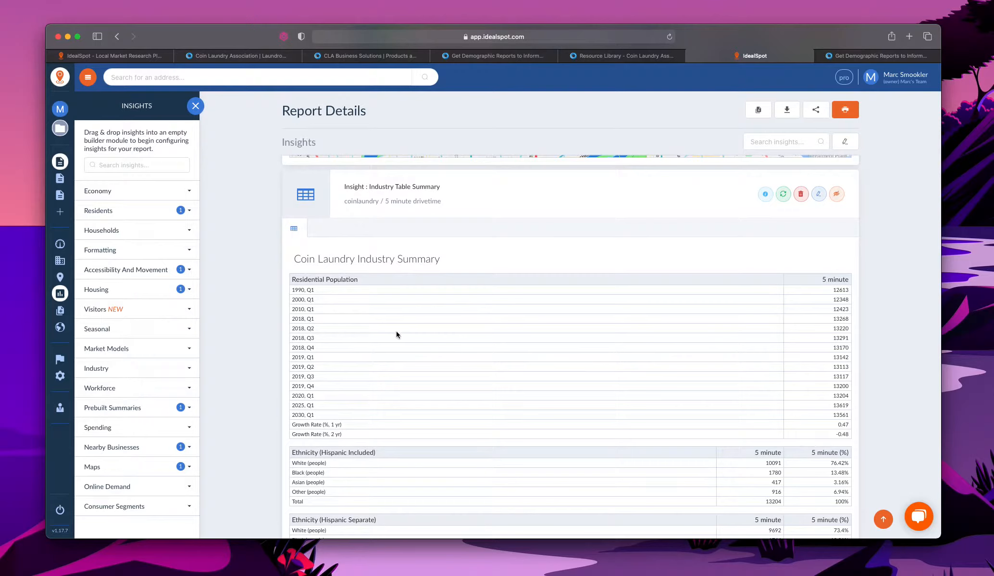
scroll(399, 336, "down", 8)
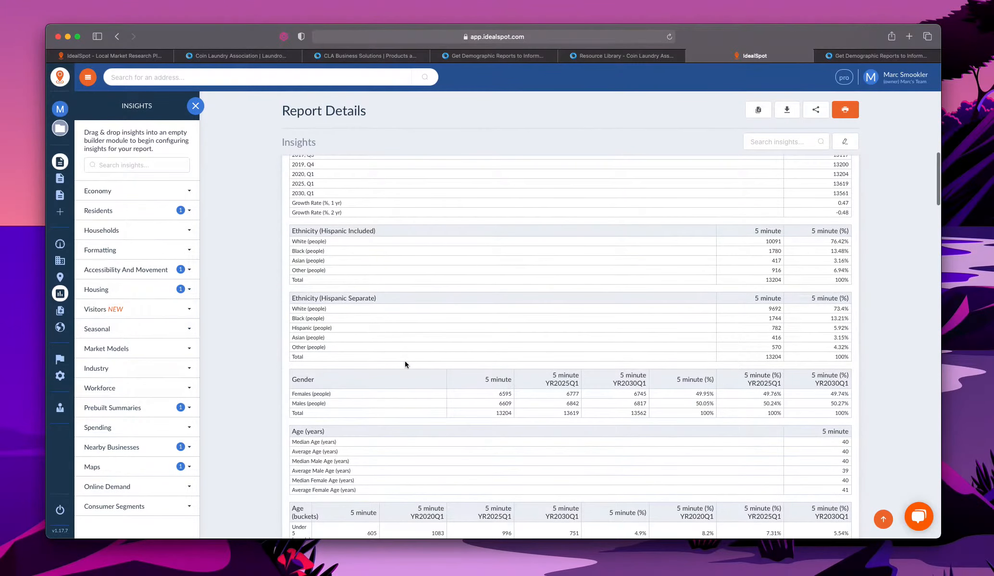
scroll(405, 363, "down", 3)
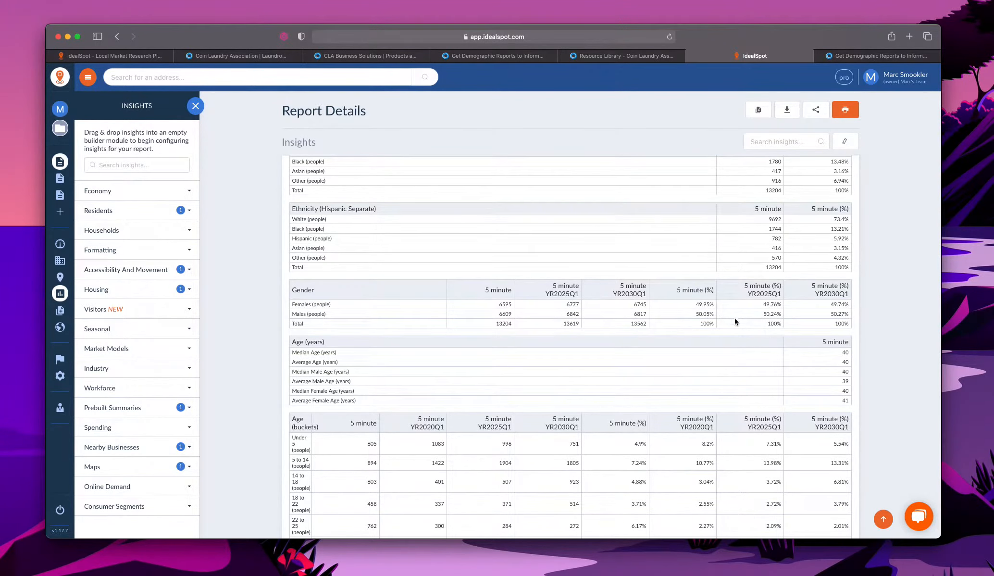
scroll(740, 321, "up", 2)
scroll(754, 308, "up", 1)
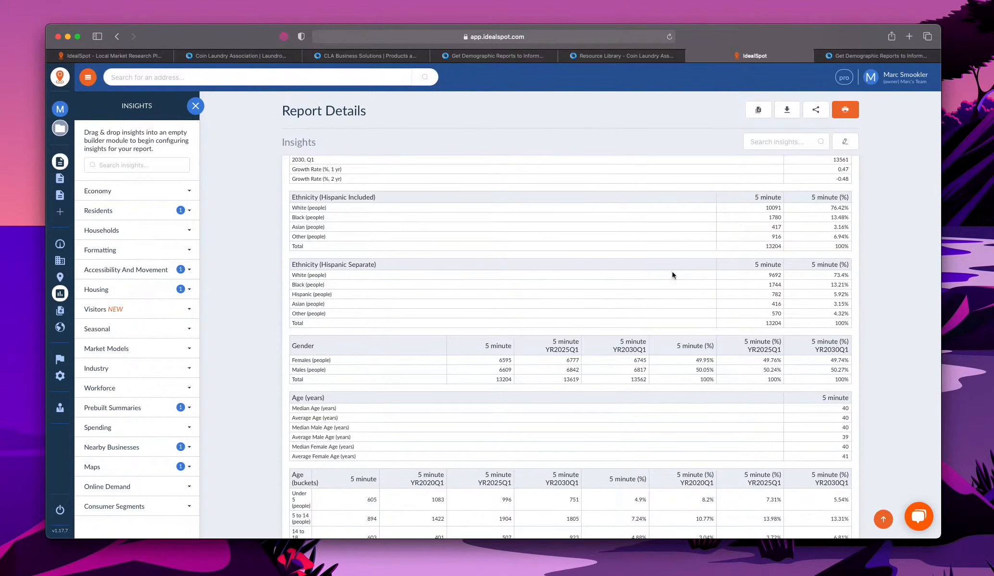
scroll(793, 284, "up", 2)
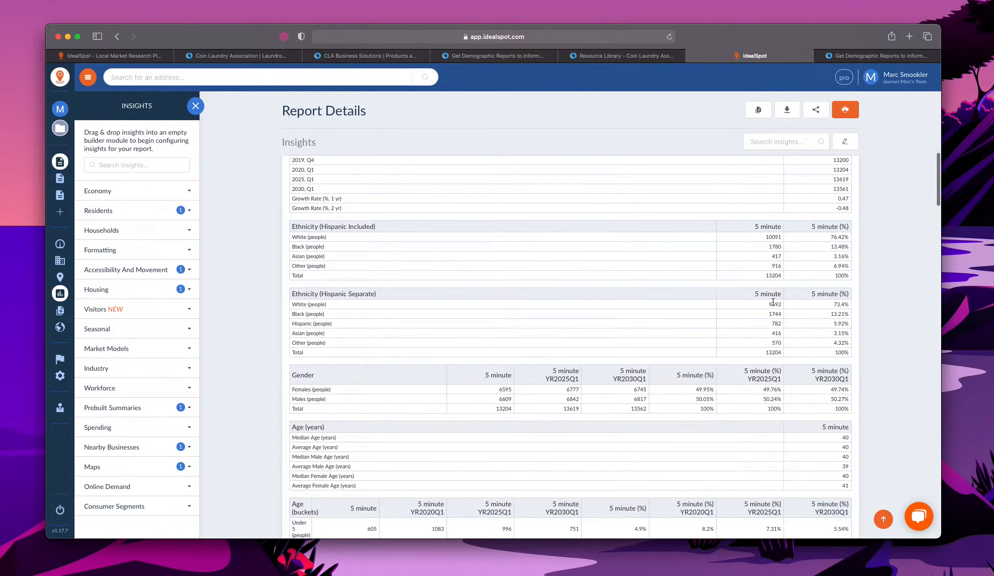
scroll(773, 301, "up", 5)
scroll(773, 301, "down", 12)
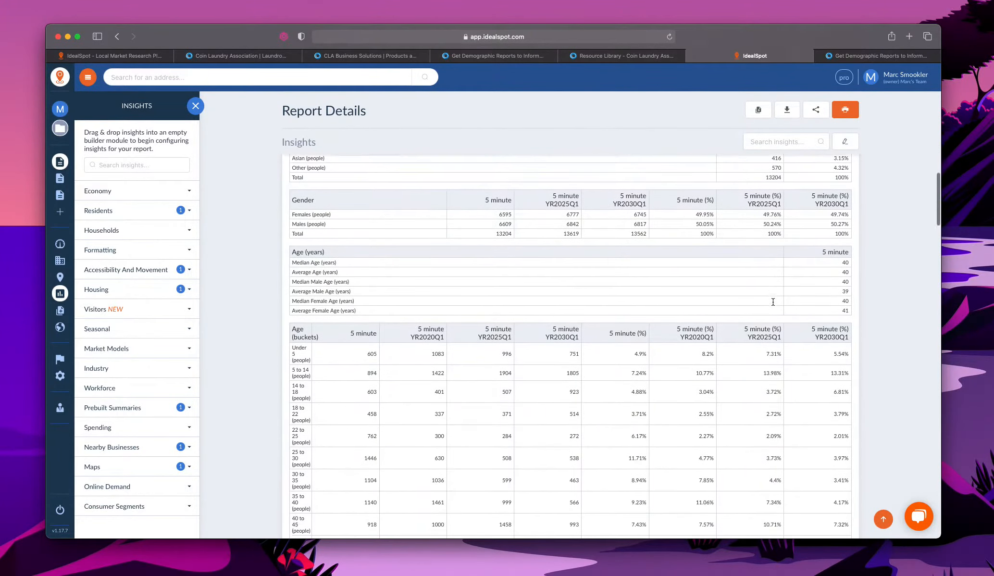
scroll(772, 301, "down", 5)
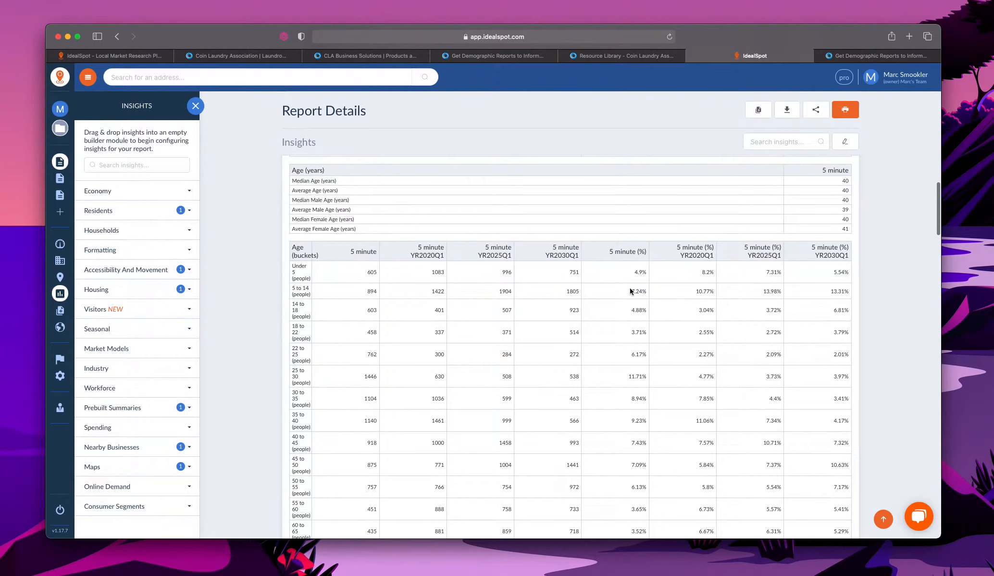
- Review the household, income, labor force and housing tables through Housing Ownership in the Coin Laundry Industry Summary
scroll(697, 241, "down", 15)
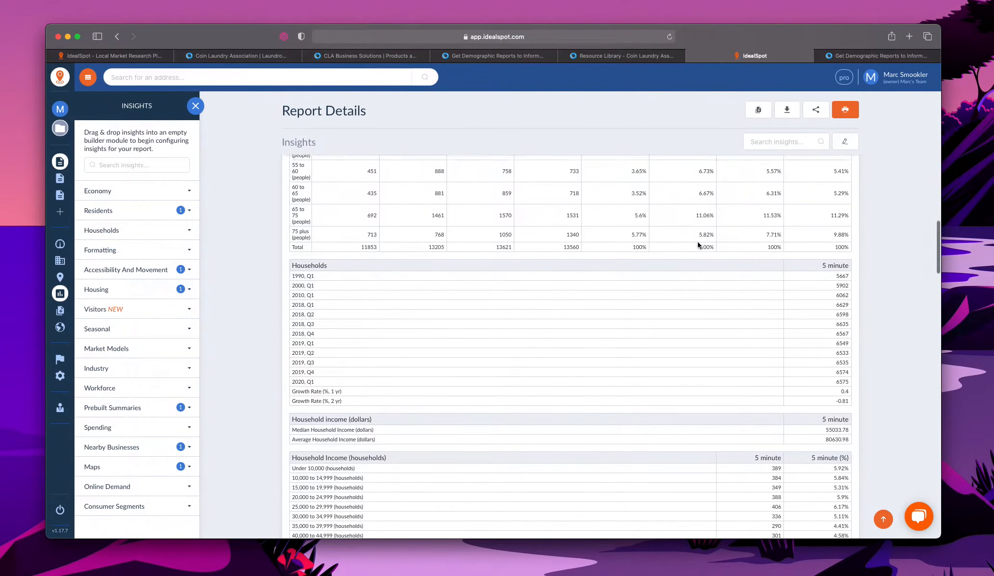
scroll(698, 244, "down", 7)
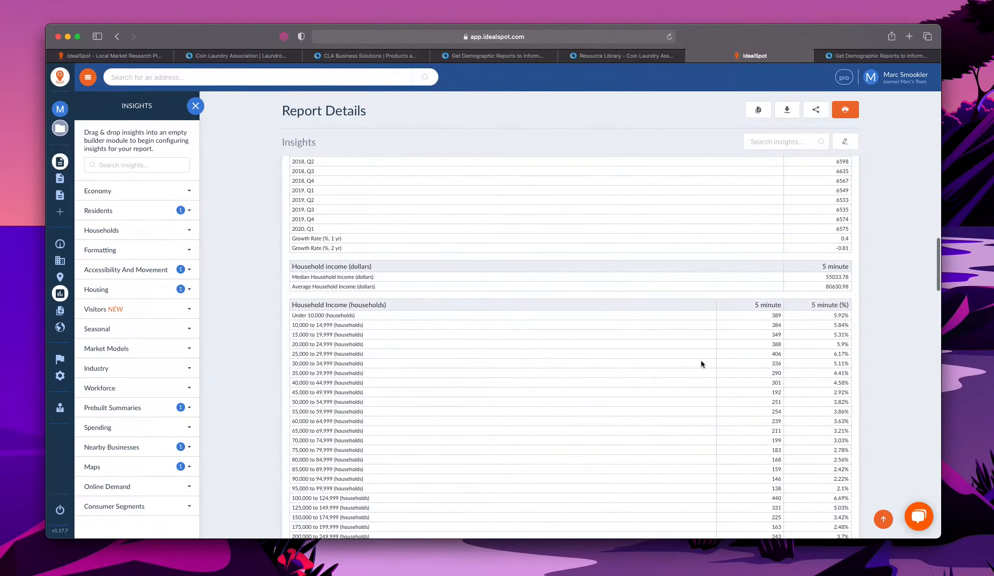
scroll(700, 364, "down", 12)
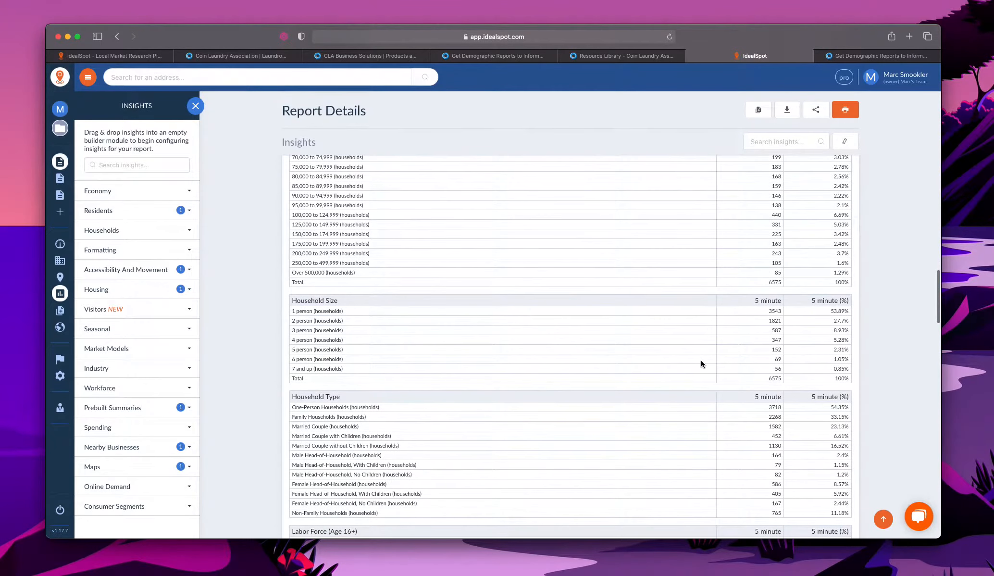
scroll(646, 346, "down", 13)
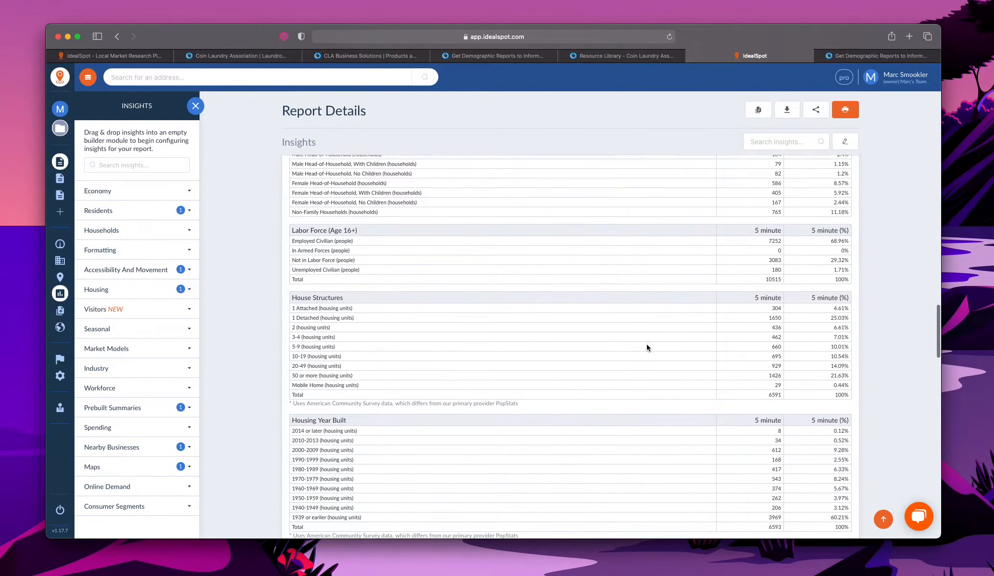
scroll(647, 345, "down", 20)
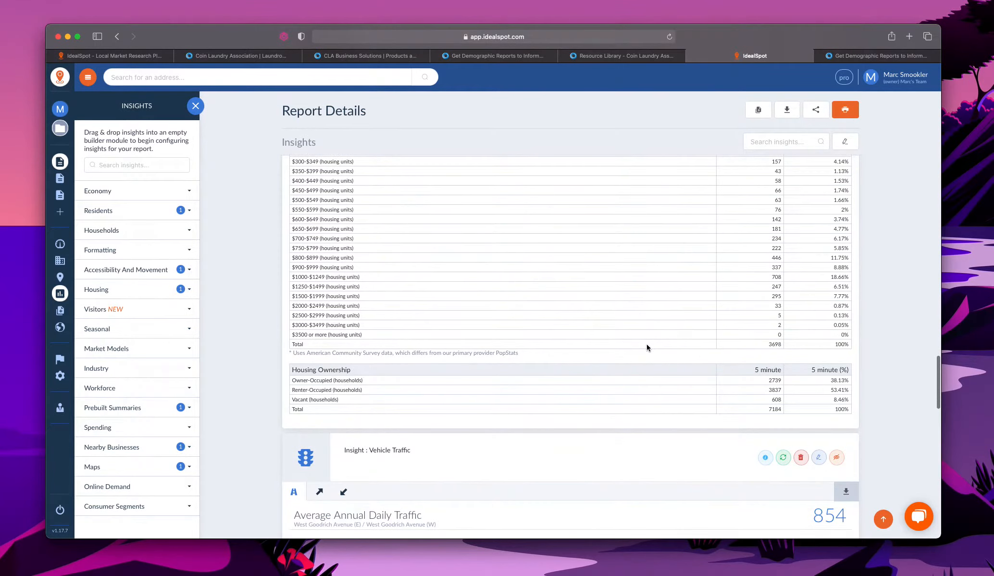
scroll(646, 346, "up", 5)
scroll(646, 345, "down", 7)
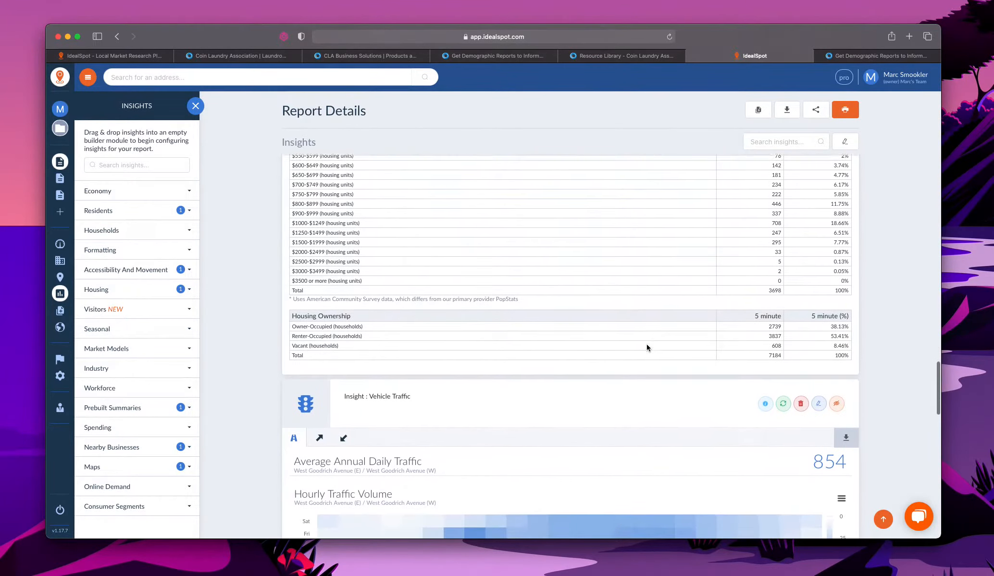
- Examine the Vehicle Traffic insight's average annual, hourly and daily traffic volumes
scroll(645, 344, "down", 7)
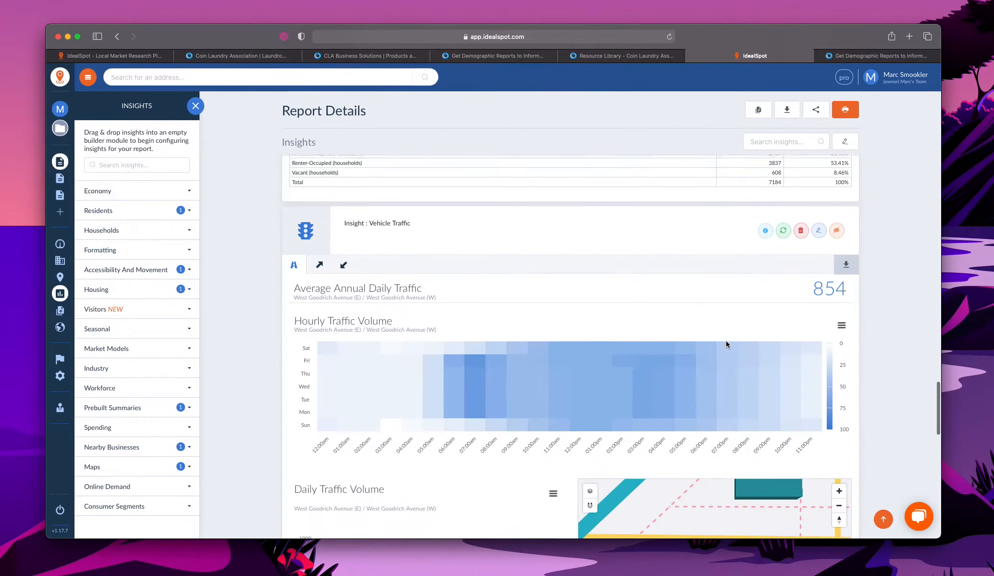
scroll(726, 340, "down", 2)
scroll(714, 346, "down", 1)
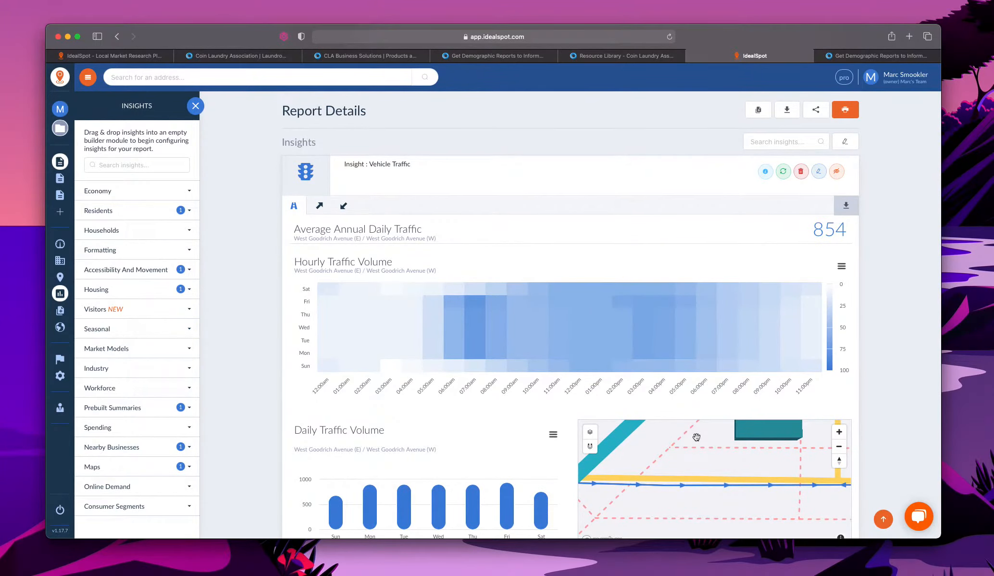
mouse_move(577, 344)
scroll(493, 294, "down", 1)
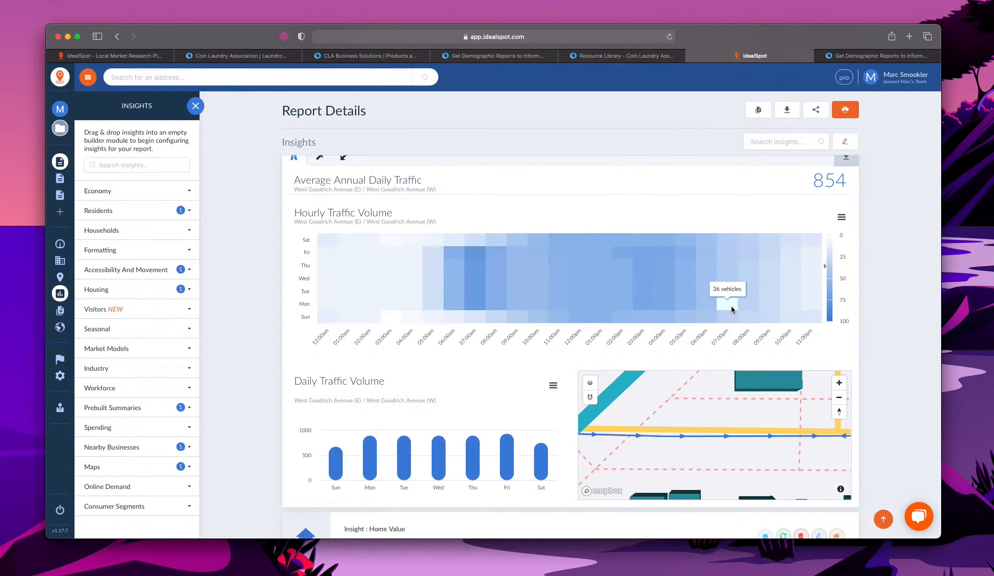
scroll(730, 306, "down", 1)
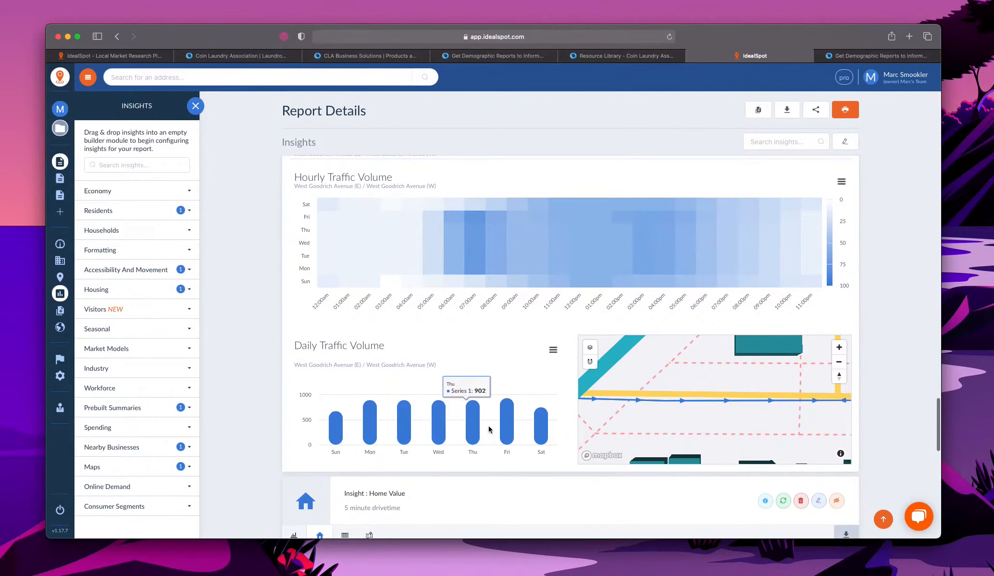
- Compare Claddagh 1 and Claddagh 2 in the Home Value insight's chart
scroll(489, 426, "down", 3)
scroll(489, 426, "down", 2)
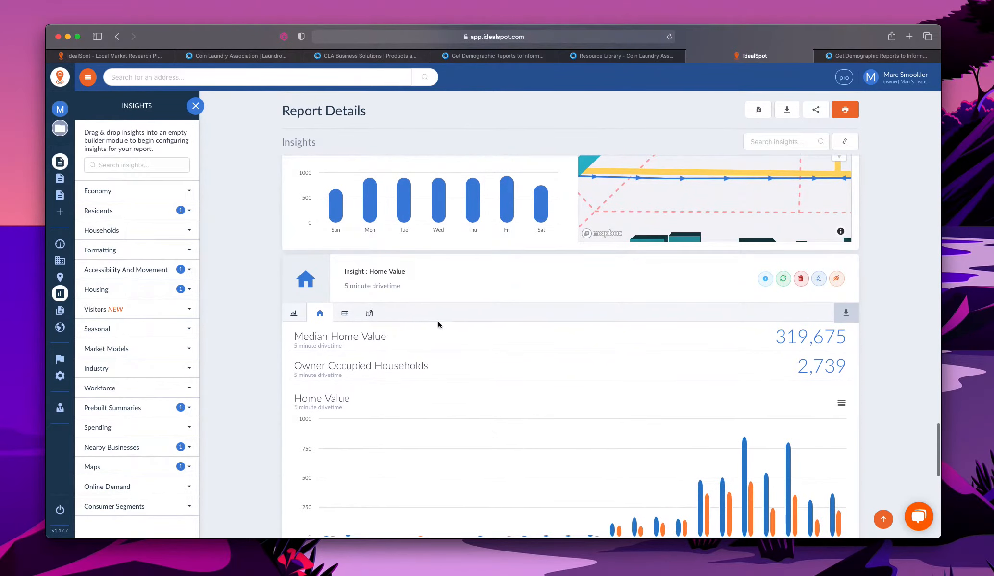
scroll(496, 282, "down", 4)
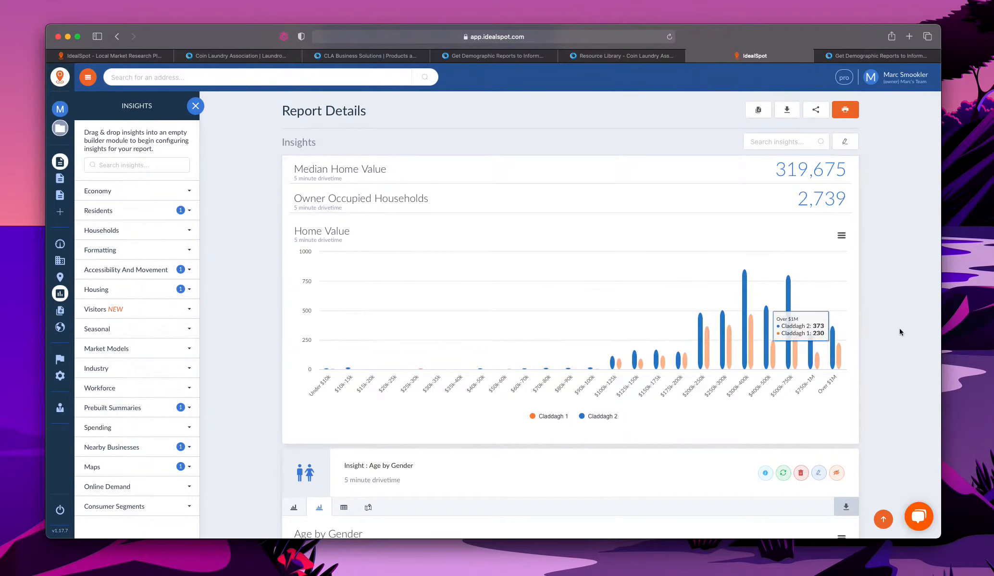
scroll(902, 326, "up", 3)
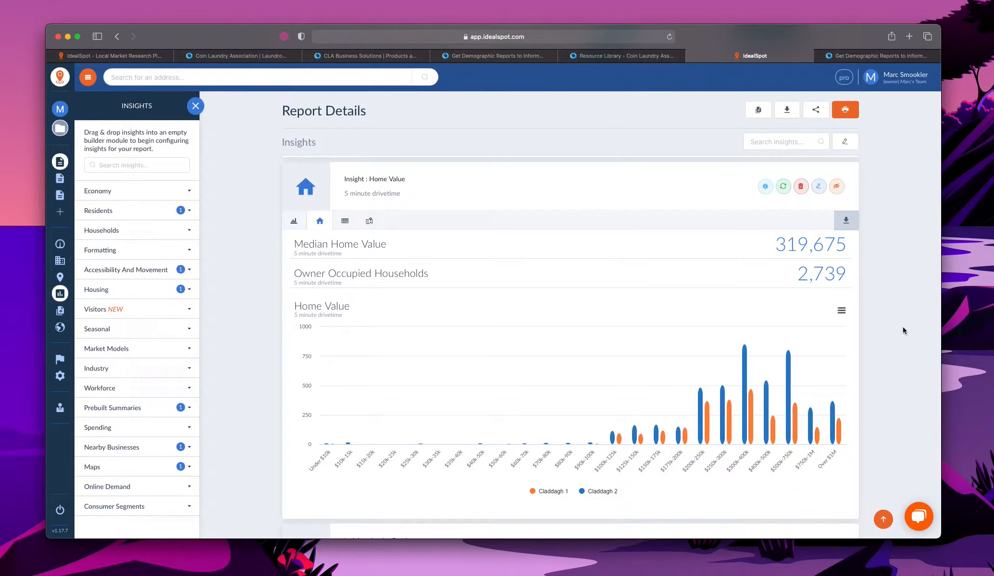
scroll(893, 336, "down", 3)
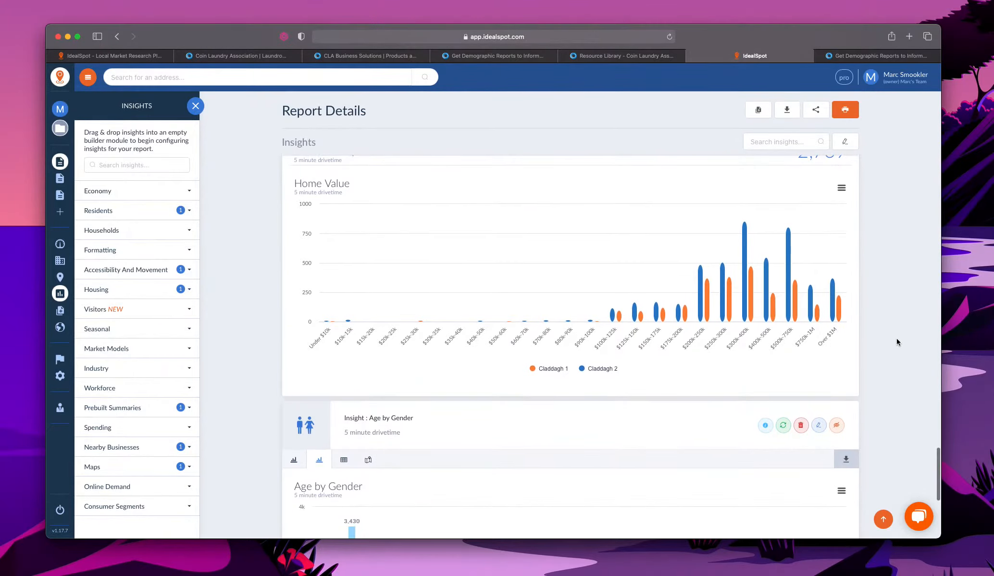
- Look at the Age by Gender chart and show all remaining insights of the report
scroll(896, 338, "down", 5)
scroll(896, 337, "down", 2)
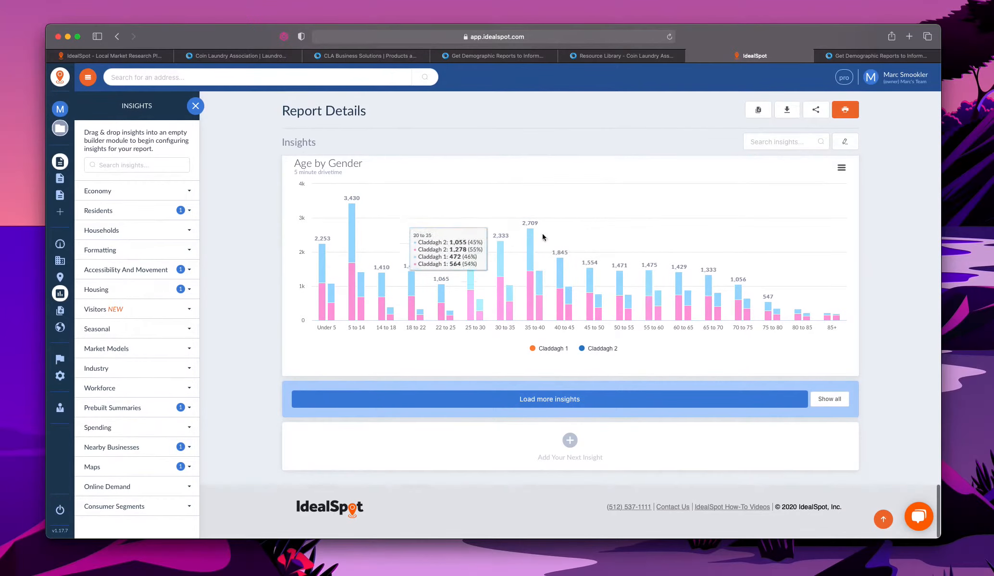
left_click(814, 406)
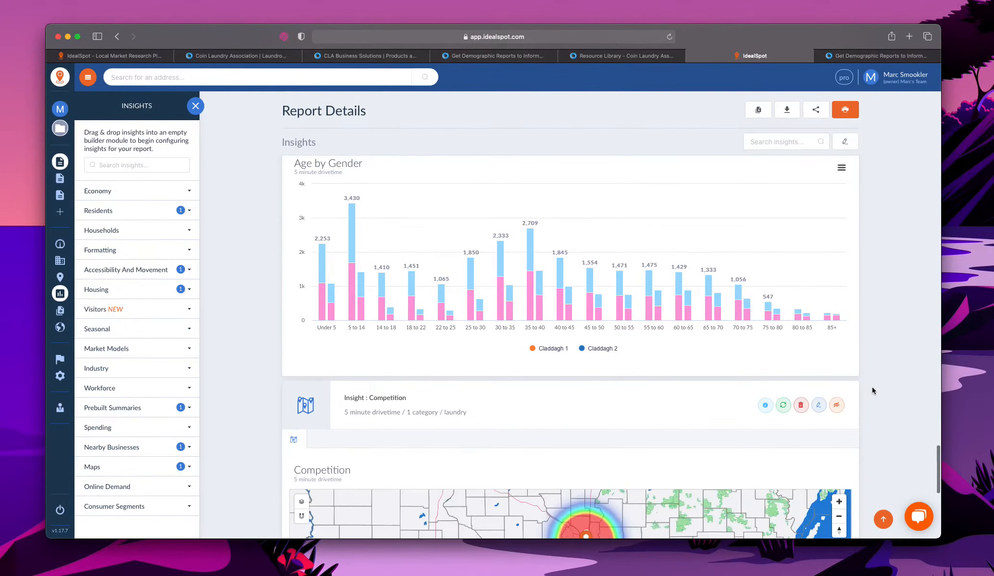
- Examine the Competition insight's laundry heat map and competitor table, and return to the Trade Area Map
scroll(871, 387, "down", 2)
scroll(872, 387, "down", 1)
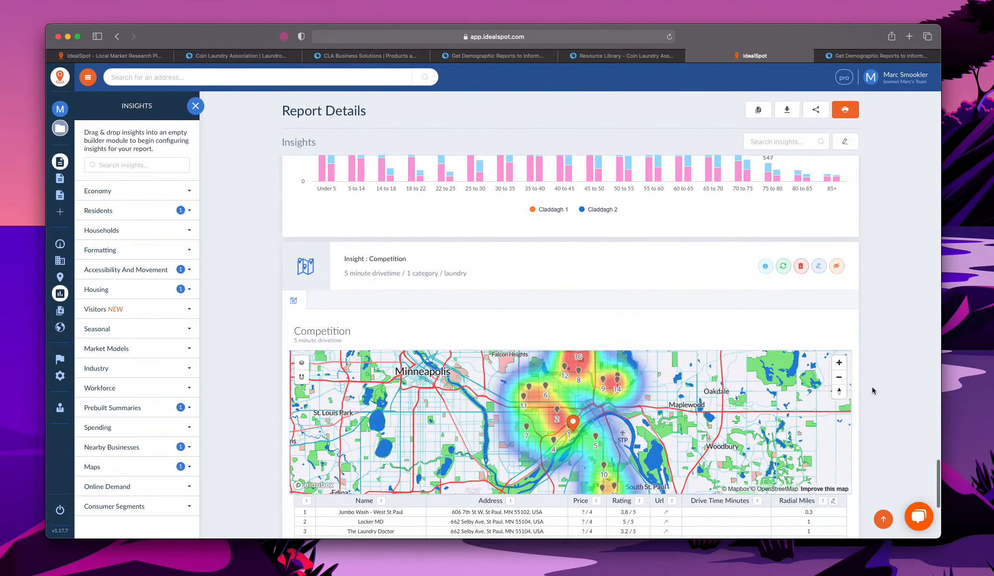
scroll(537, 263, "down", 2)
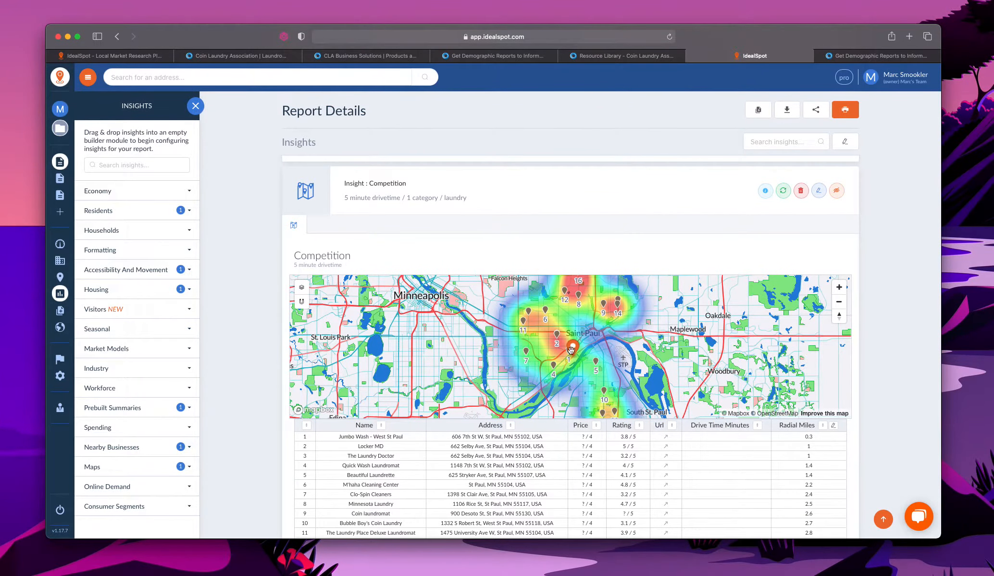
scroll(654, 307, "down", 1)
scroll(653, 307, "down", 3)
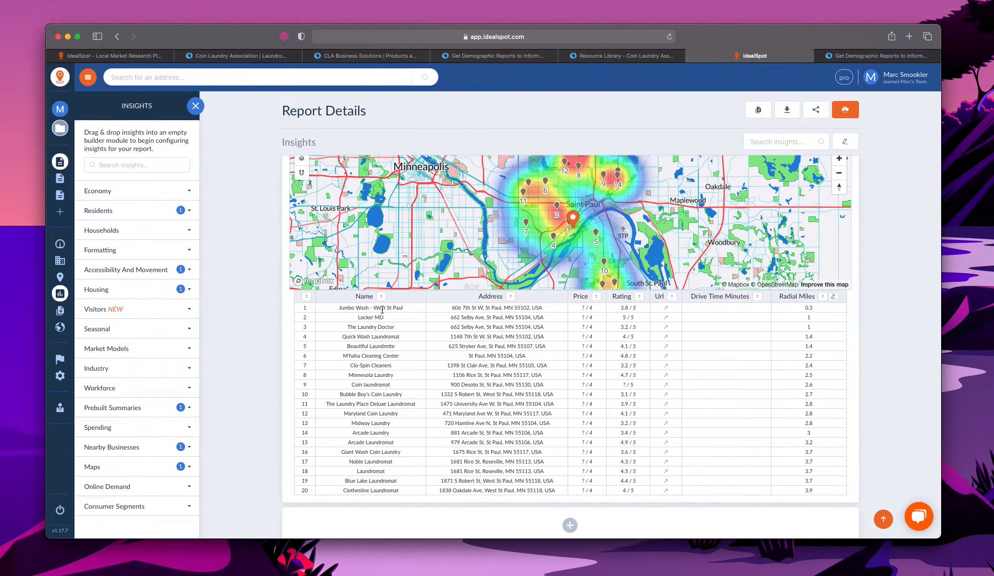
scroll(402, 196, "up", 3)
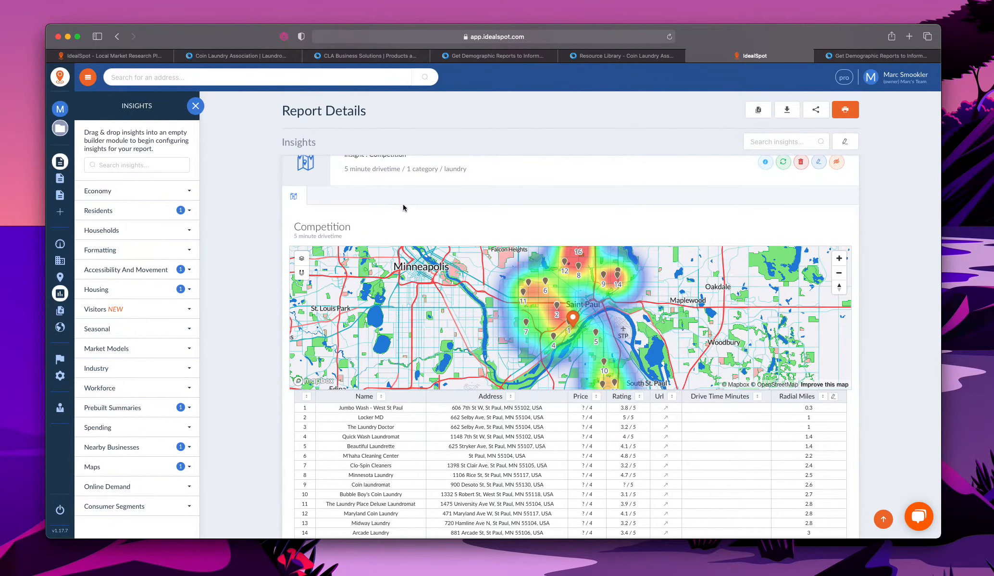
scroll(403, 204, "down", 3)
scroll(396, 420, "down", 1)
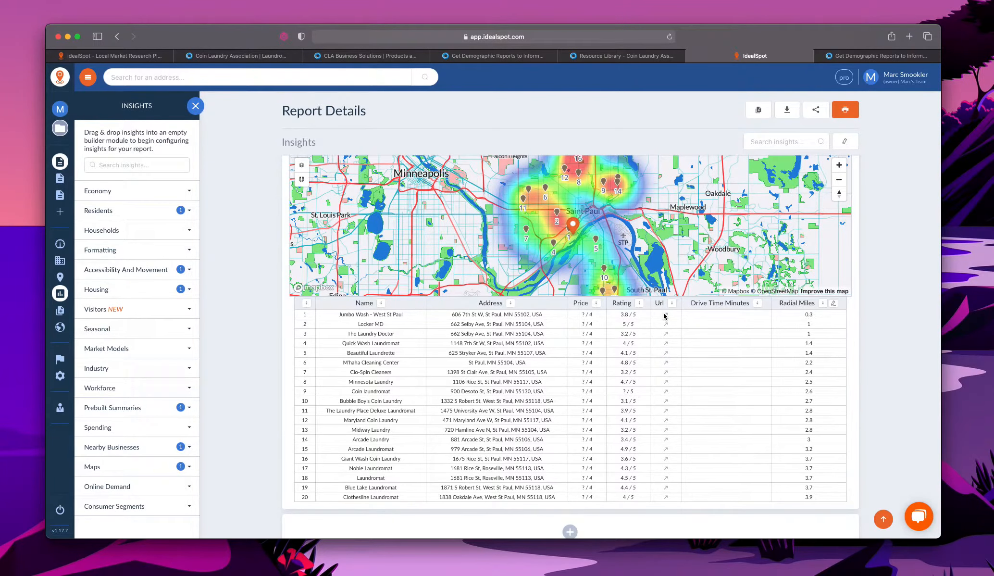
scroll(673, 321, "down", 3)
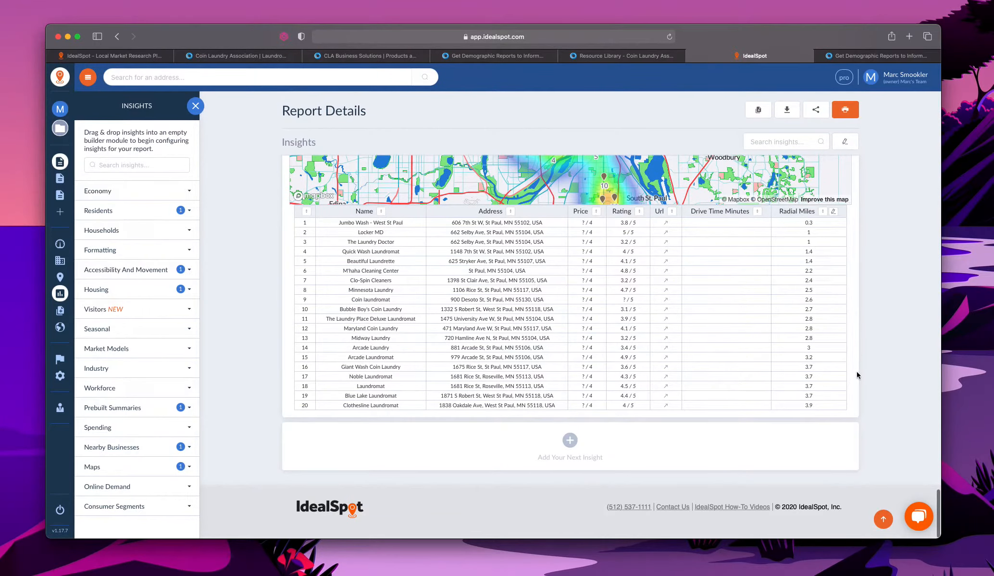
scroll(864, 372, "up", 10)
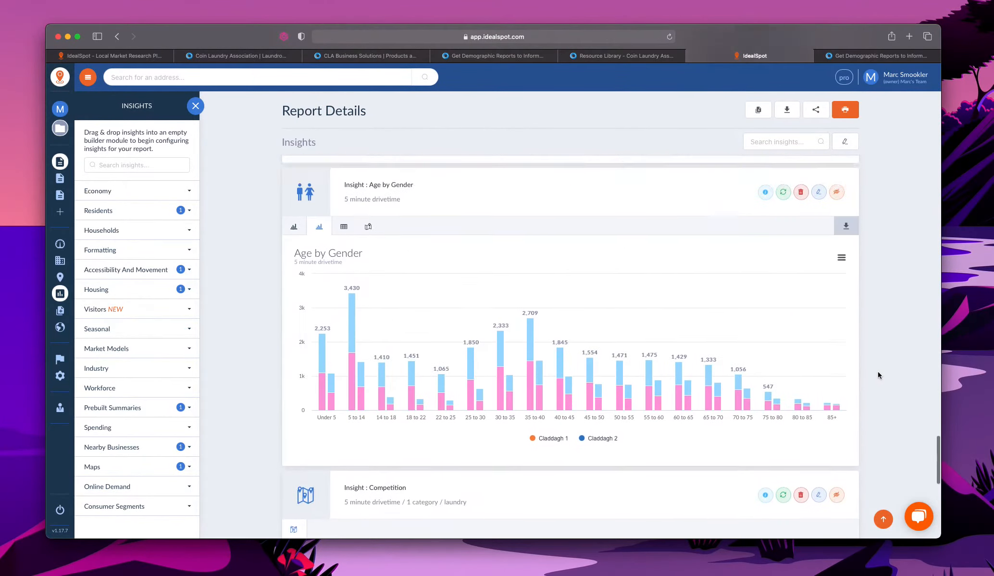
scroll(877, 372, "up", 20)
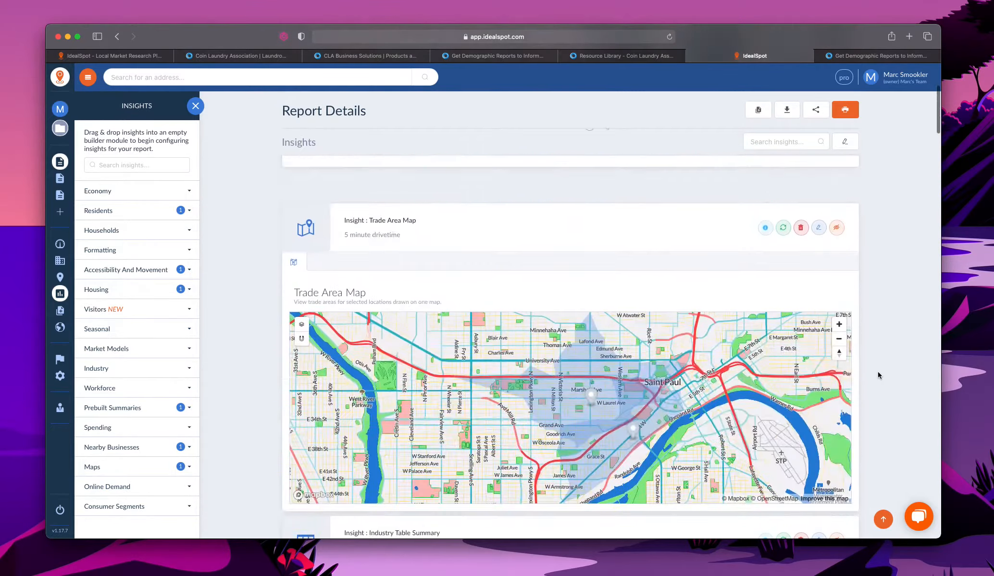
- Add the Search Engine Demand insight from the Online Demand category to the report
scroll(877, 373, "down", 5)
scroll(877, 373, "down", 3)
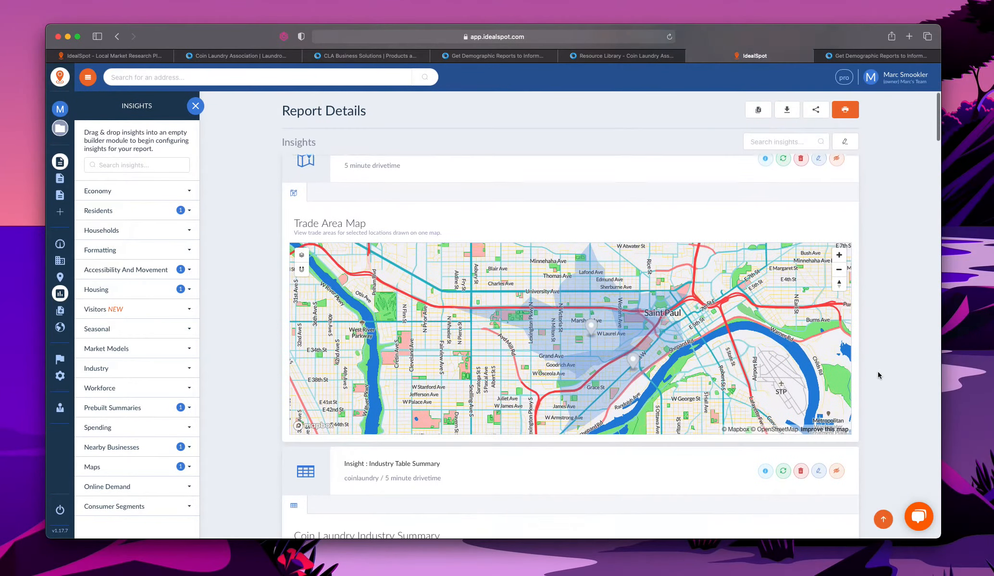
scroll(877, 371, "down", 1)
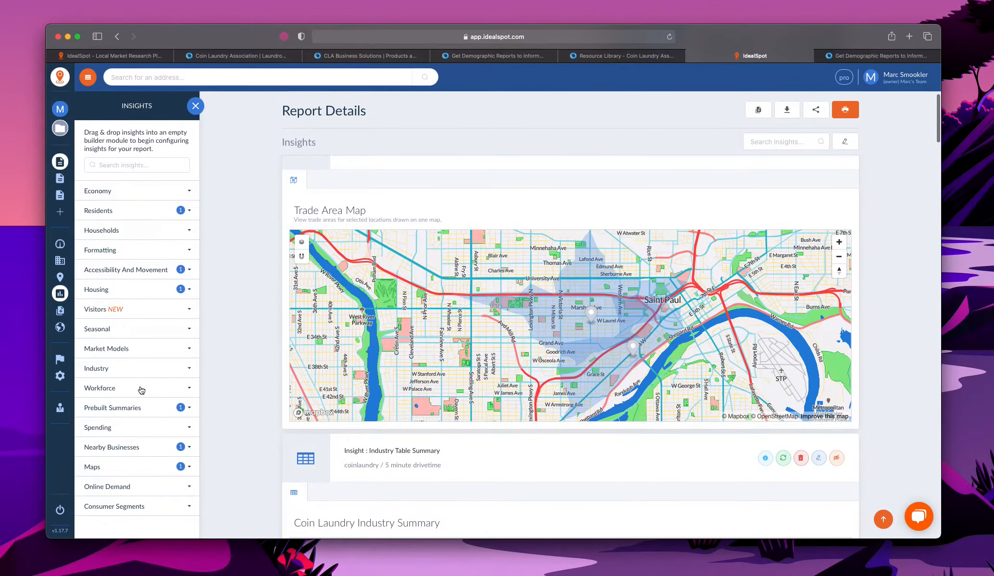
left_click(163, 491)
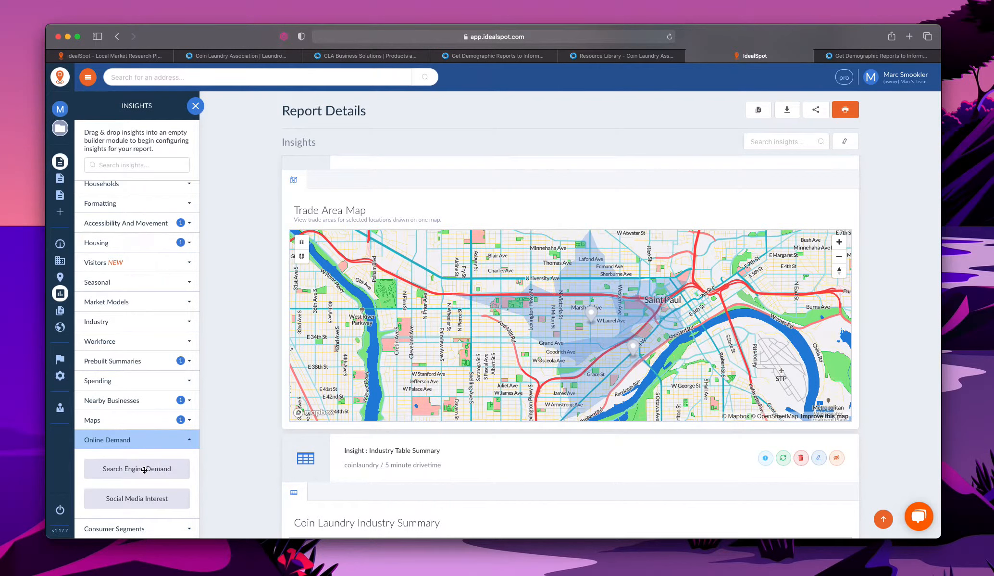
left_click(144, 469)
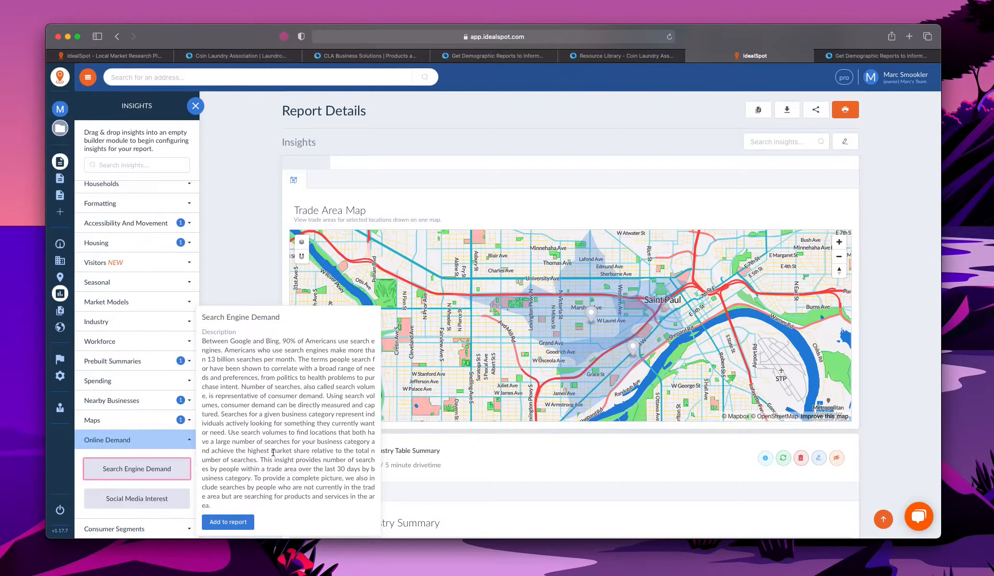
scroll(273, 452, "down", 2)
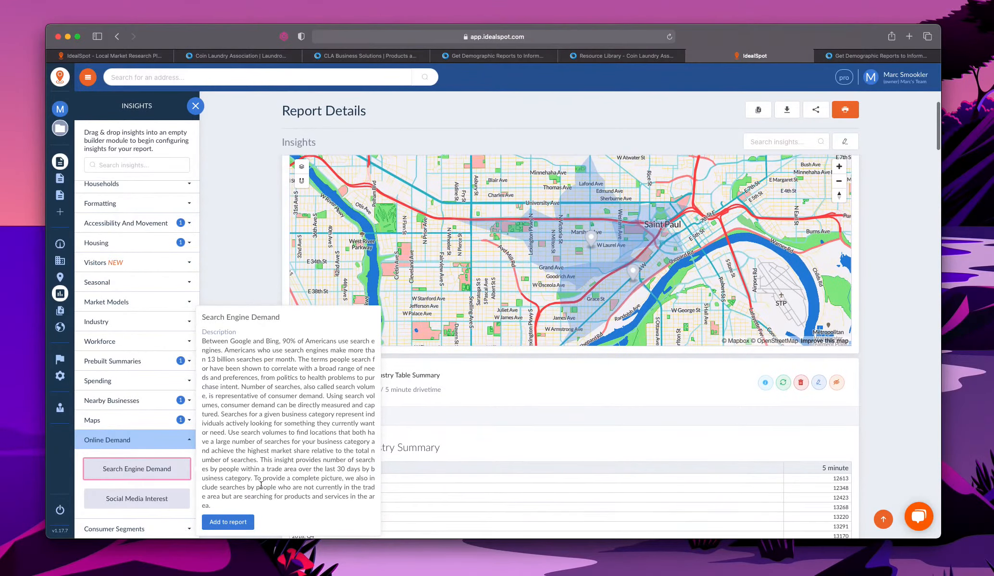
left_click(228, 521)
scroll(486, 459, "down", 2)
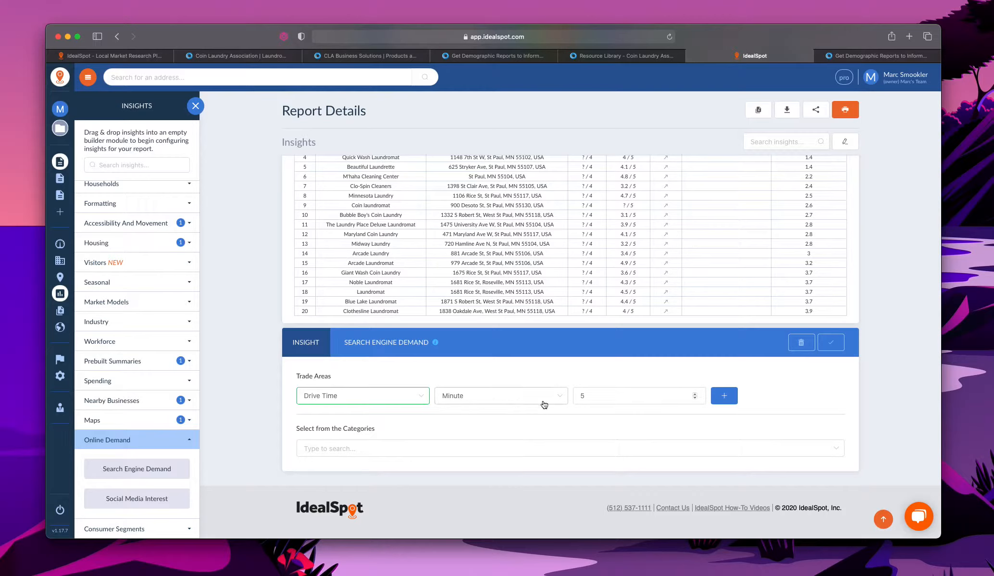
- Choose the Dry Cleaning, Ironing and Laundry category for the Search Engine Demand insight and create it
left_click(511, 443)
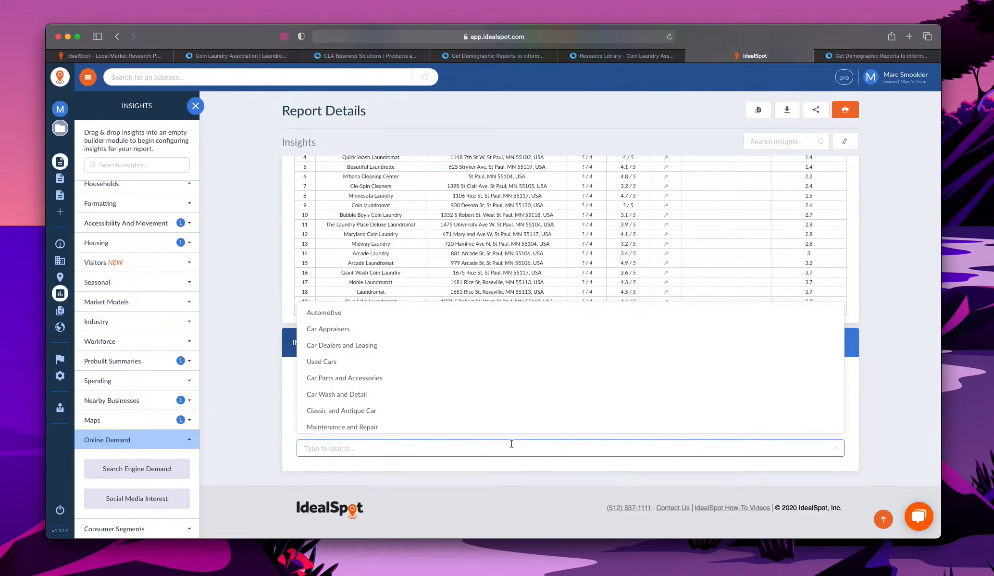
type("laundry")
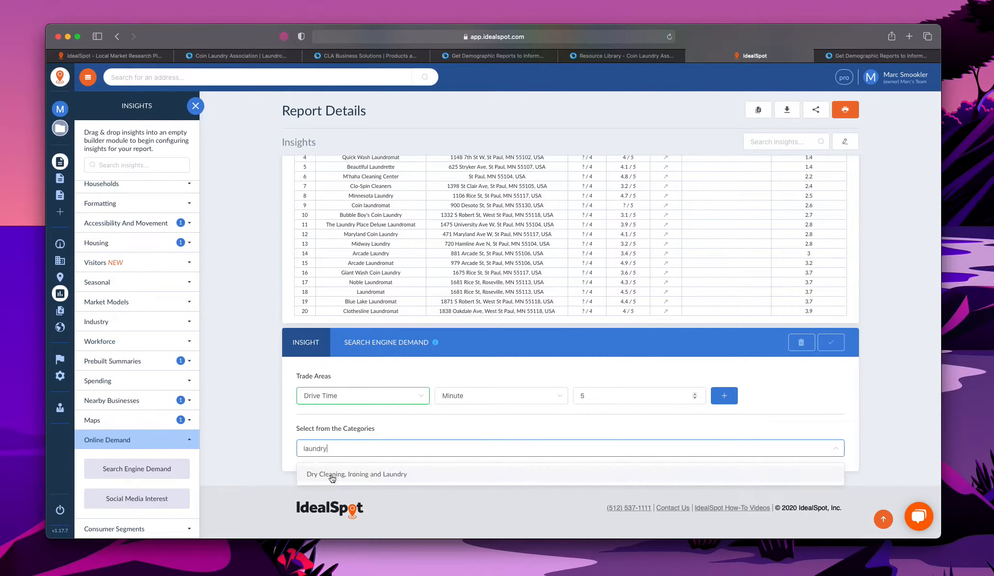
left_click(388, 475)
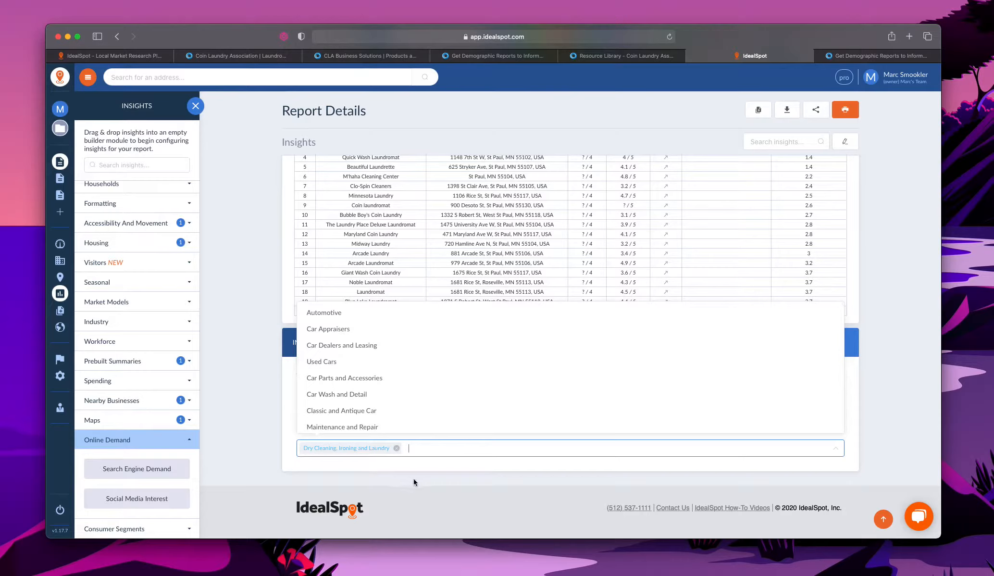
left_click(508, 482)
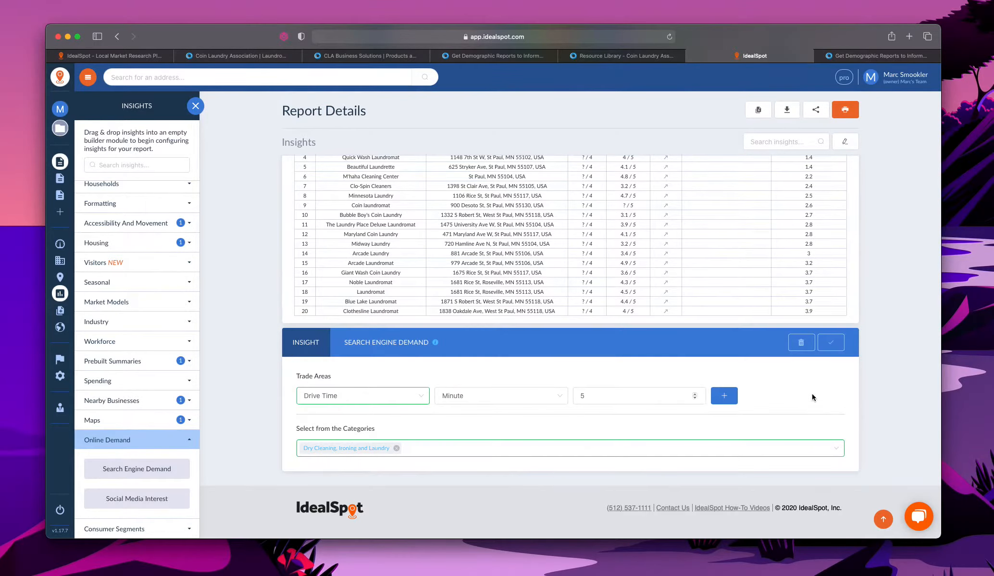
left_click(832, 343)
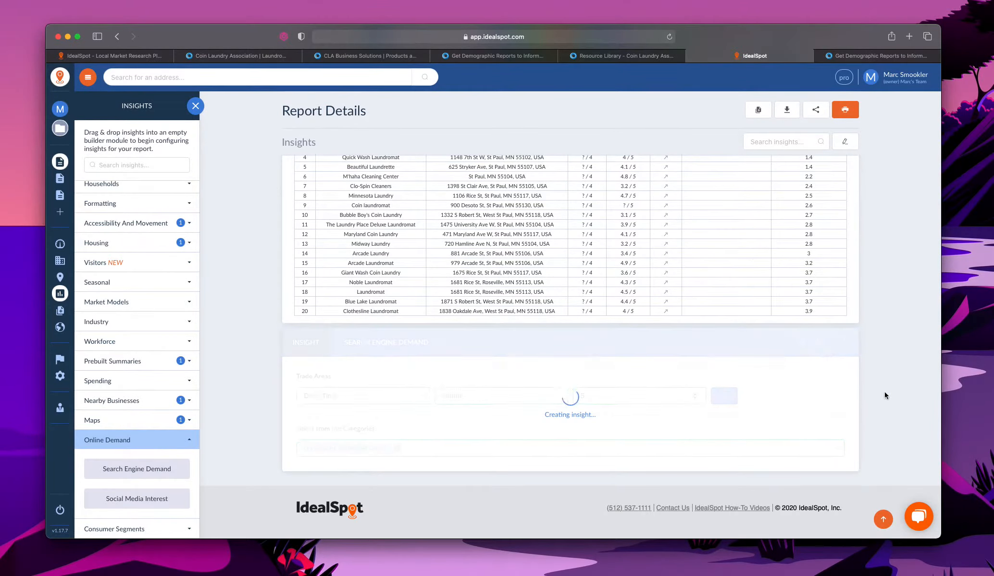
- Compare both locations in the Search Engine Demand bar chart and look back over the report's earlier insights
scroll(884, 391, "down", 2)
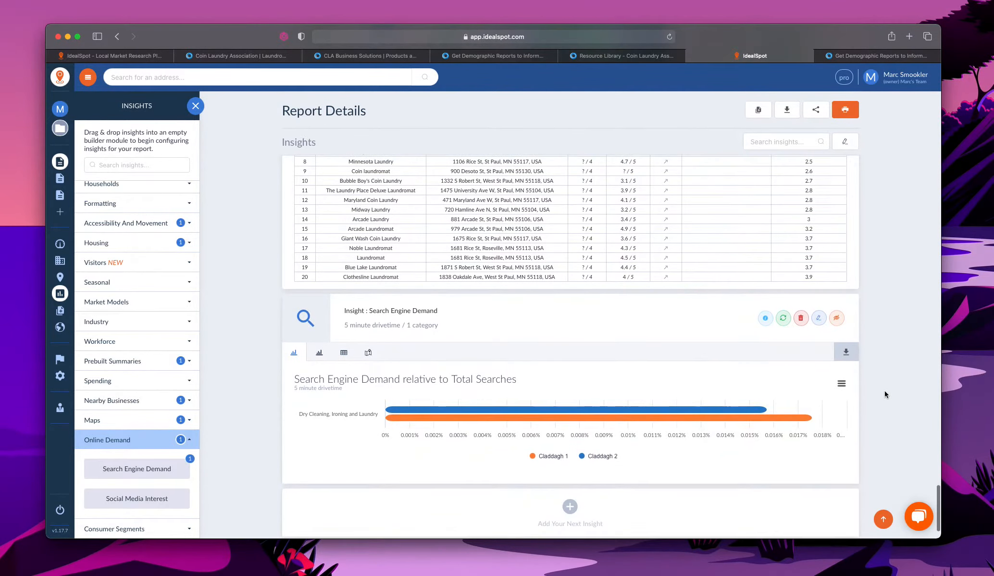
left_click(318, 351)
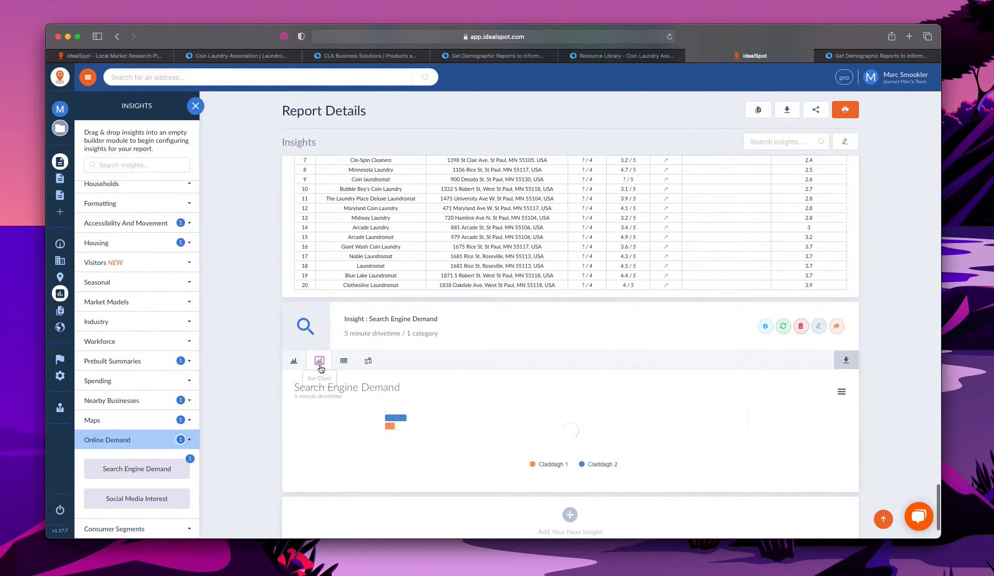
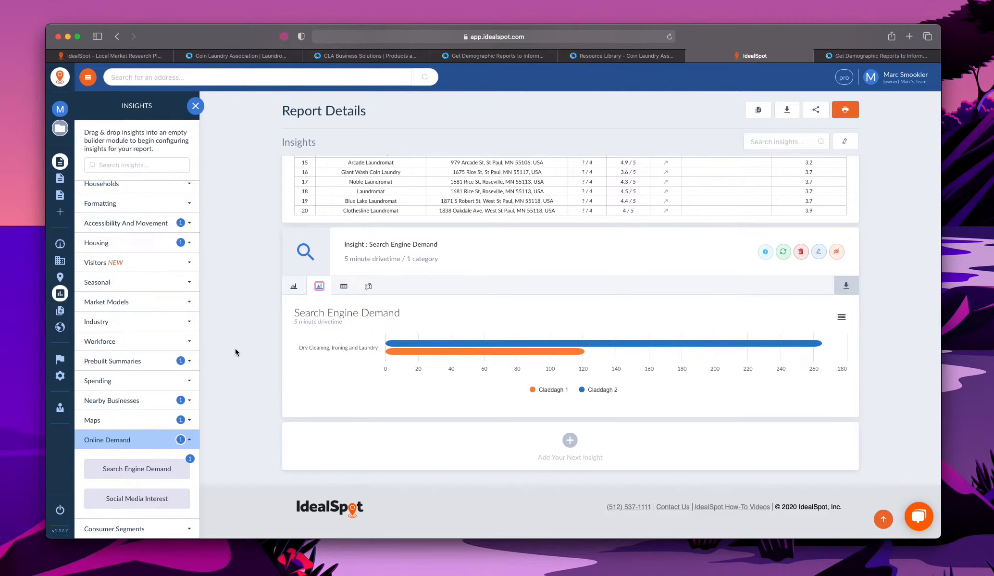
scroll(447, 360, "up", 5)
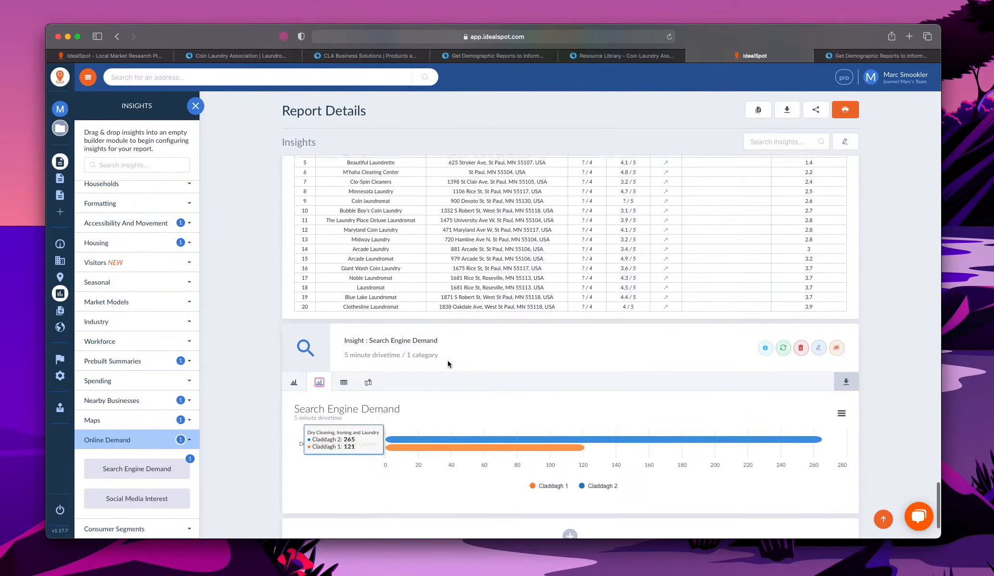
scroll(539, 417, "up", 3)
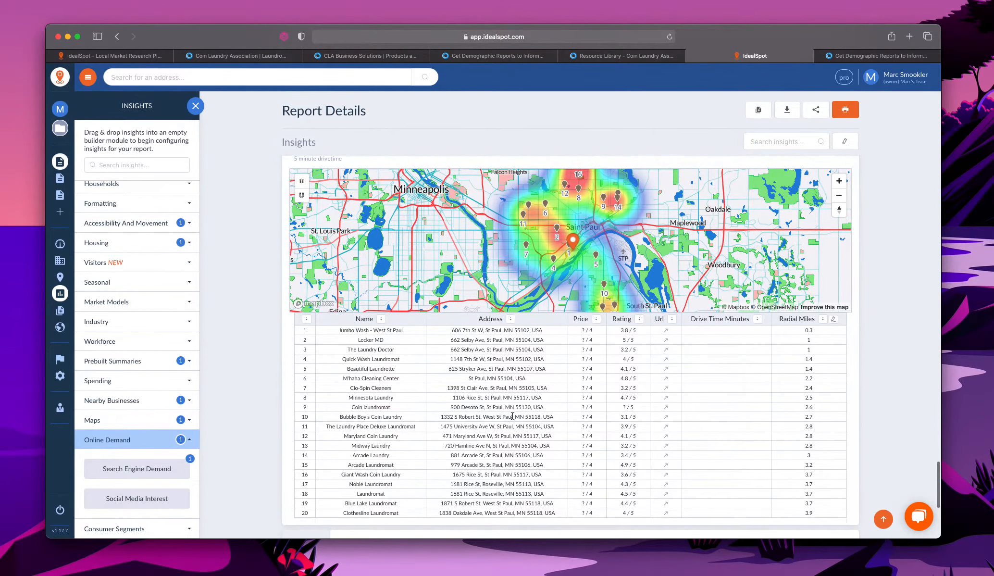
scroll(512, 416, "up", 8)
scroll(513, 415, "up", 10)
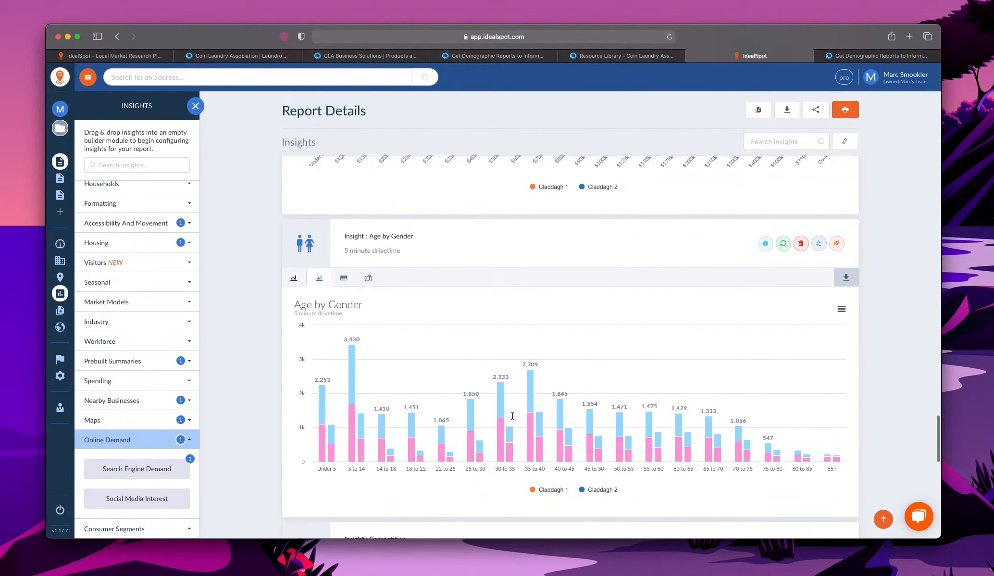
scroll(512, 414, "up", 15)
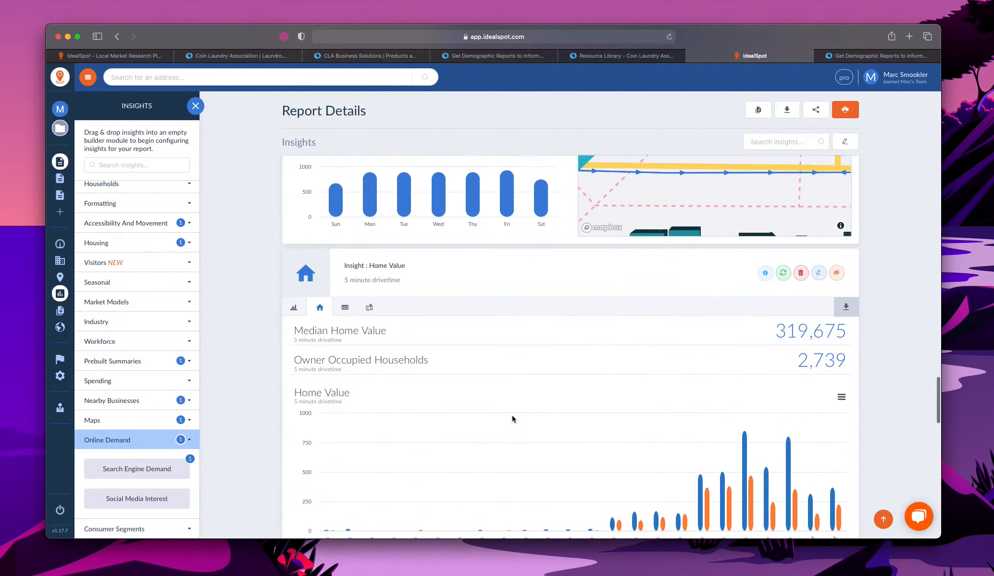
scroll(511, 415, "up", 7)
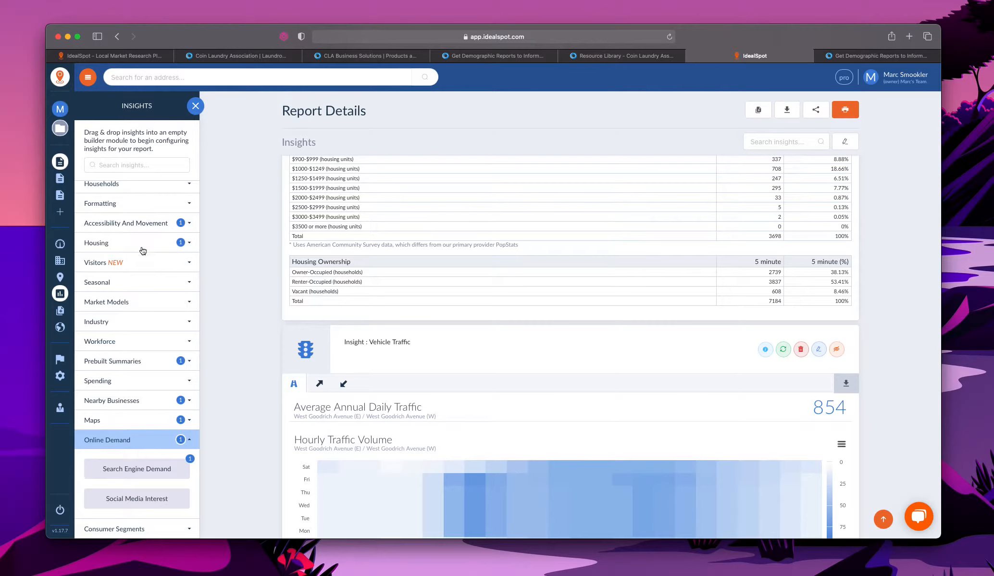
- Browse the insights available under Households, Economy, Seasonal, Spending, Nearby Businesses, Maps and Online Demand
scroll(151, 266, "up", 2)
left_click(145, 232)
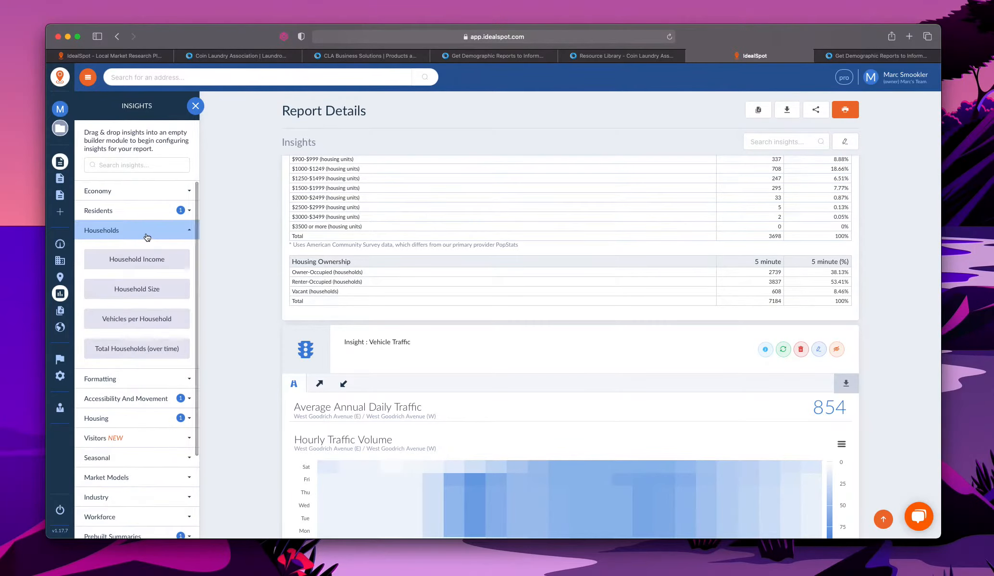
left_click(142, 191)
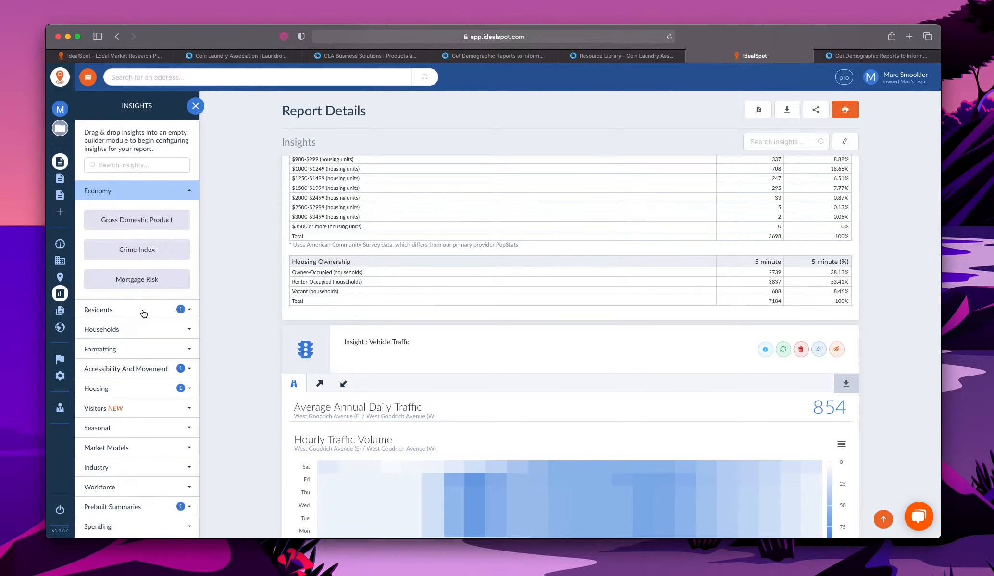
left_click(146, 332)
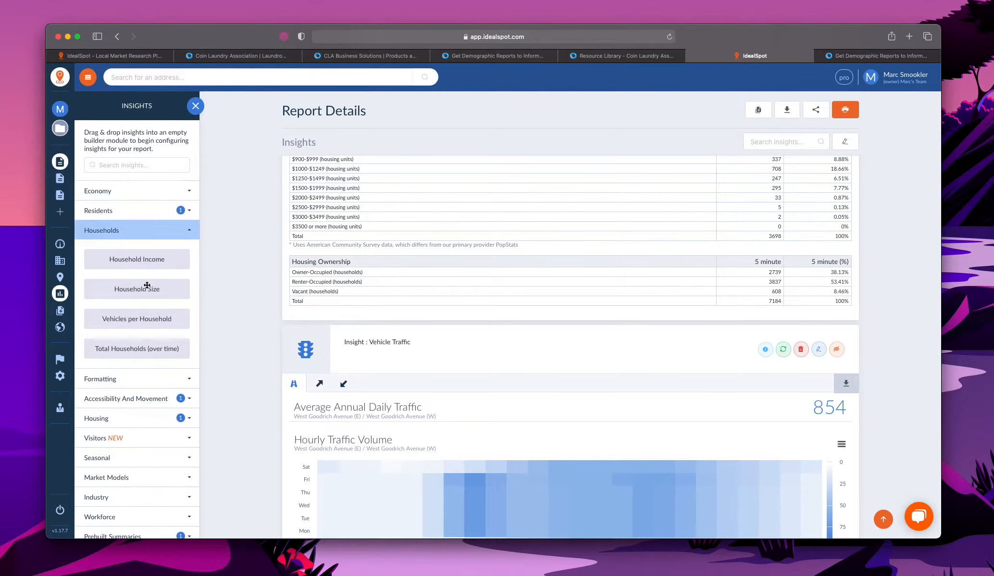
scroll(139, 294, "down", 4)
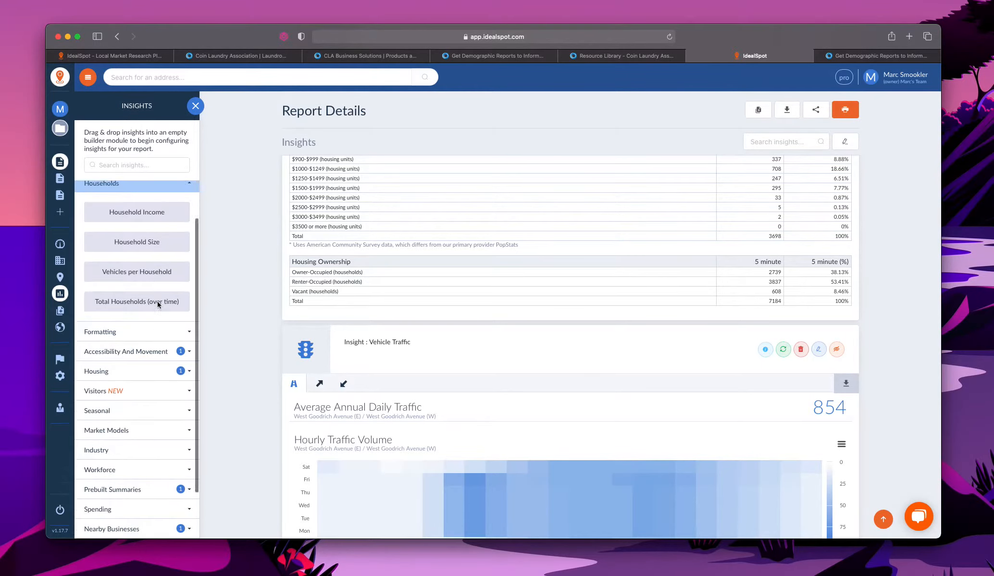
left_click(143, 369)
scroll(143, 371, "down", 4)
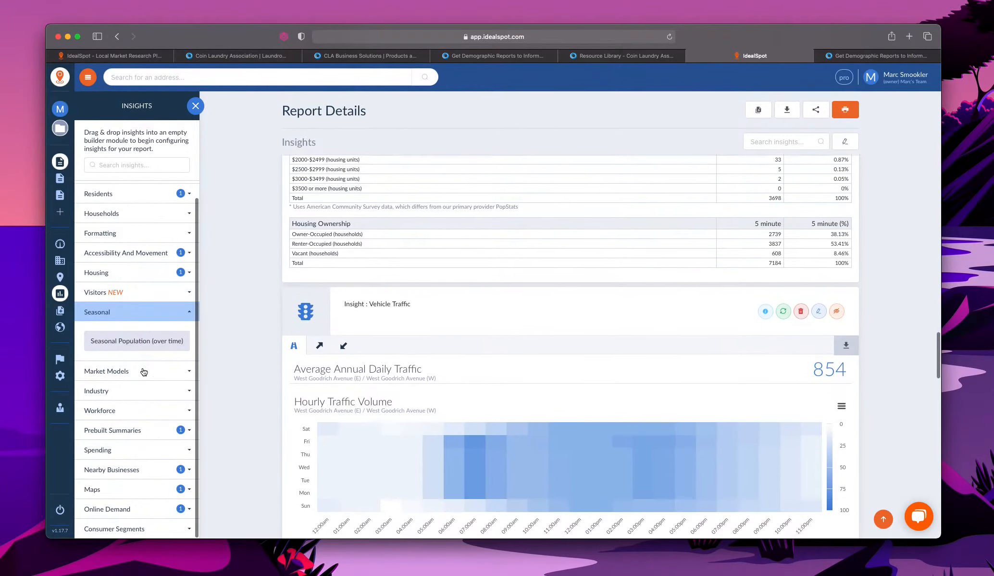
left_click(141, 432)
left_click(144, 453)
scroll(144, 453, "down", 4)
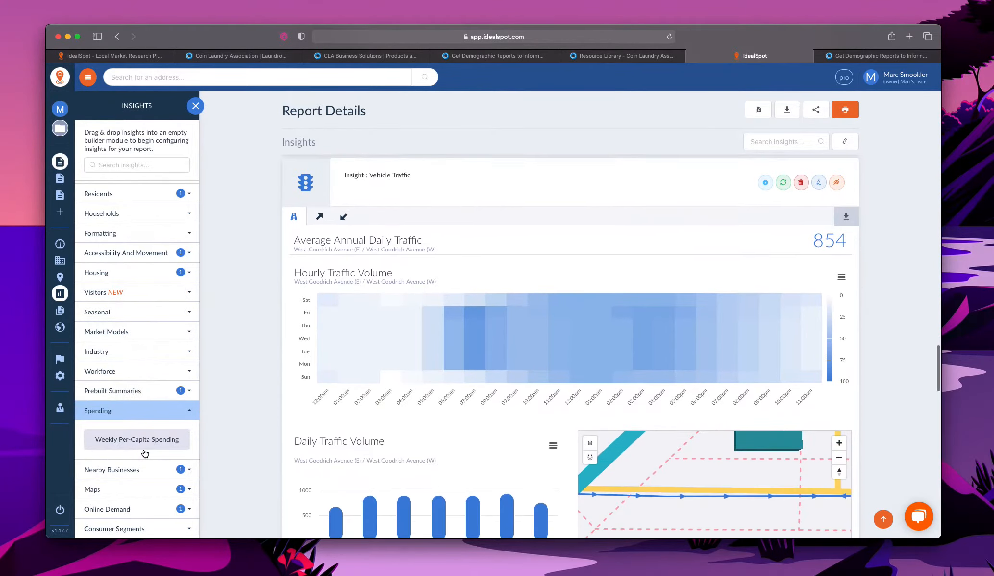
left_click(144, 470)
scroll(144, 469, "down", 4)
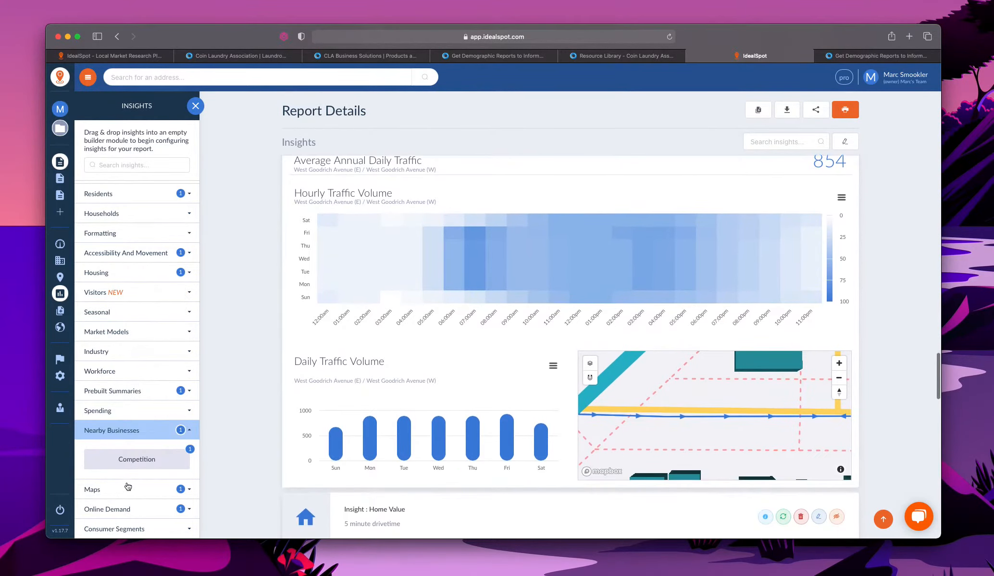
left_click(141, 489)
scroll(144, 511, "down", 4)
left_click(144, 510)
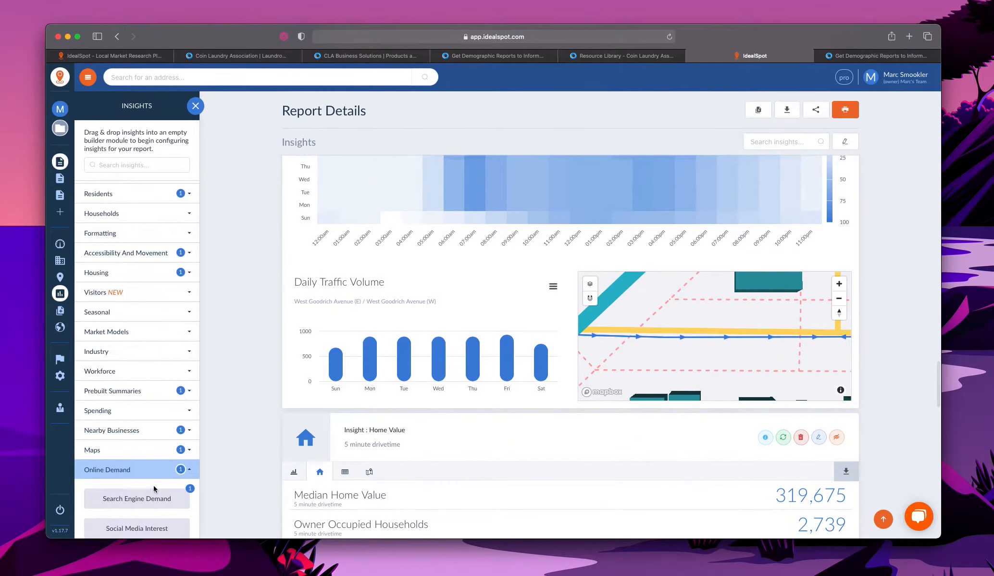
- Rename the report to the account owner's first name followed by "'s demo report for CLA"
scroll(870, 314, "up", 20)
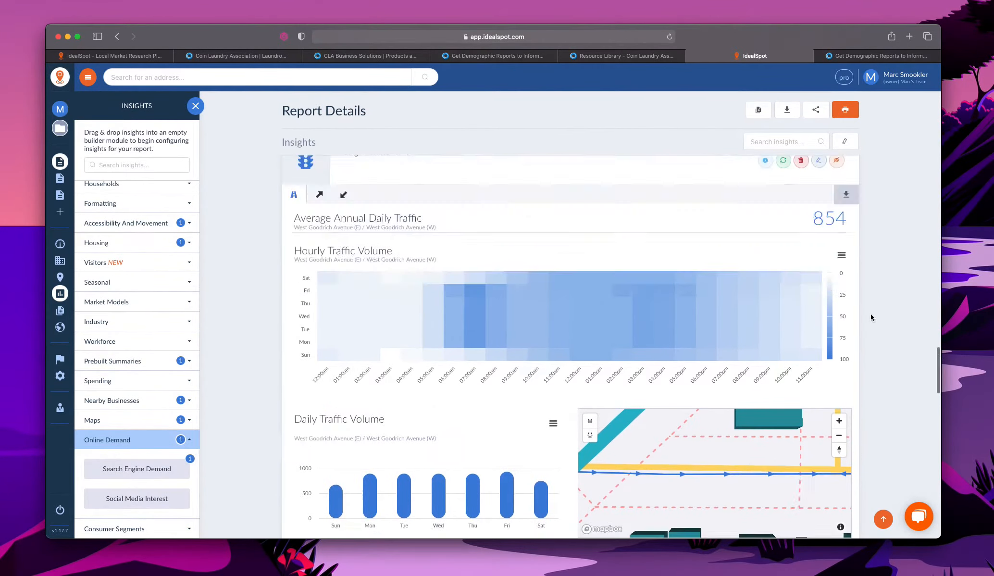
scroll(897, 301, "up", 5)
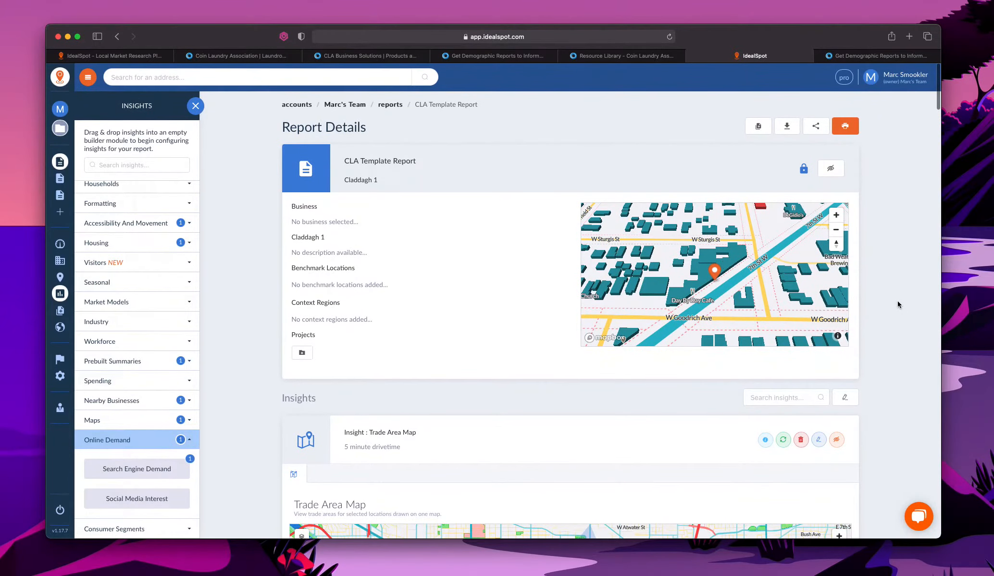
left_click(427, 161)
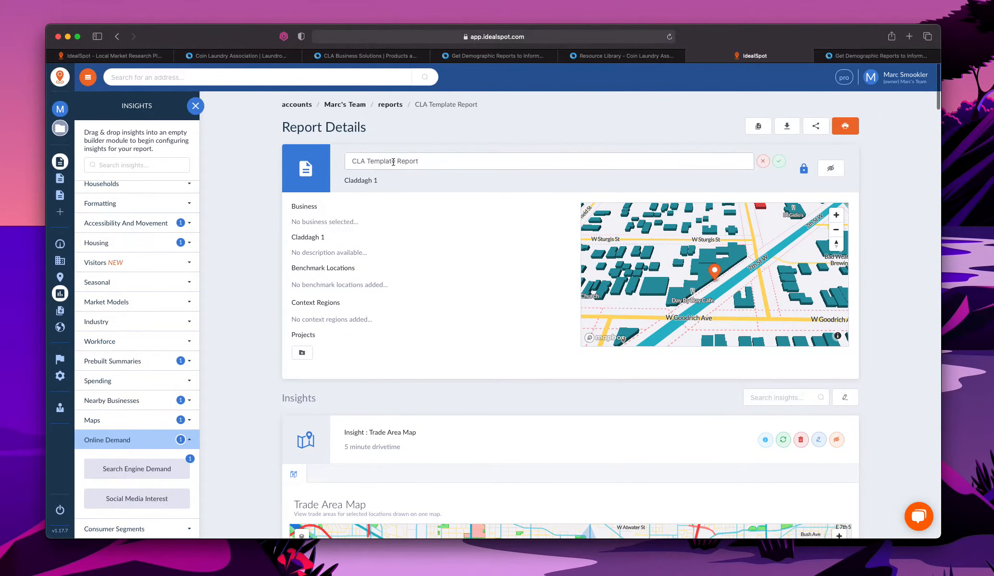
type("Marc")
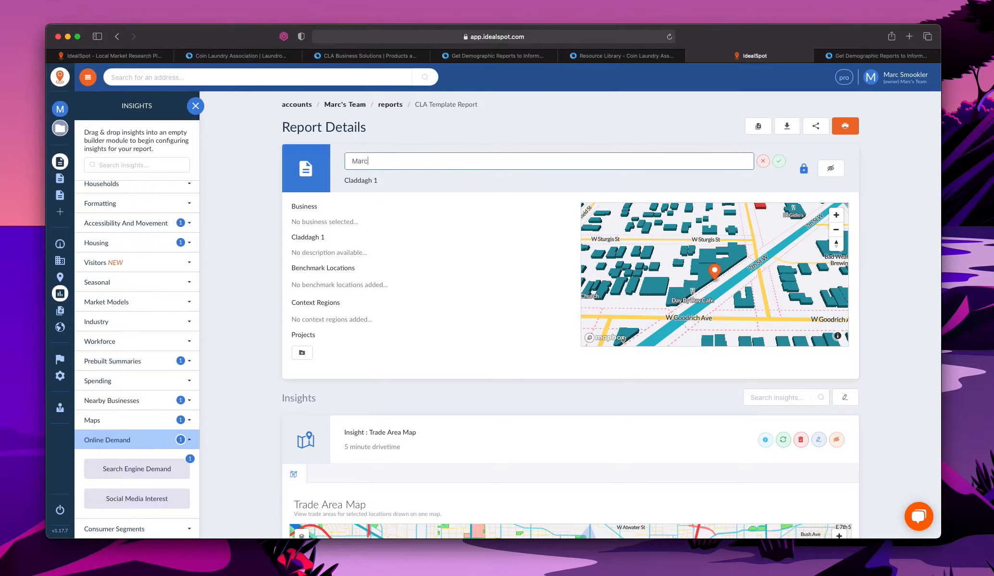
type("'s demo report for CLA")
left_click(778, 161)
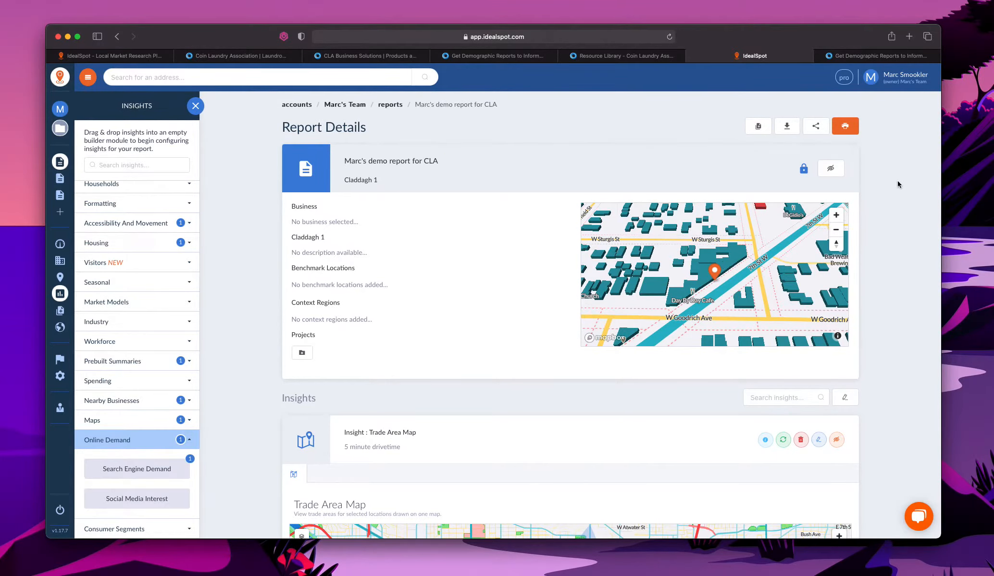
- Look at the report's shareable report and CSV export options
left_click(815, 127)
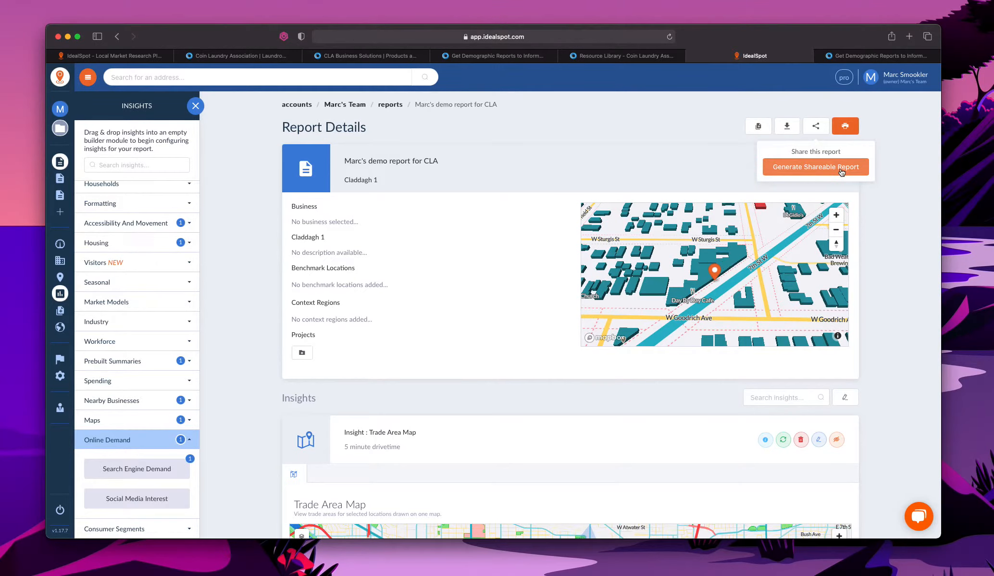
left_click(787, 126)
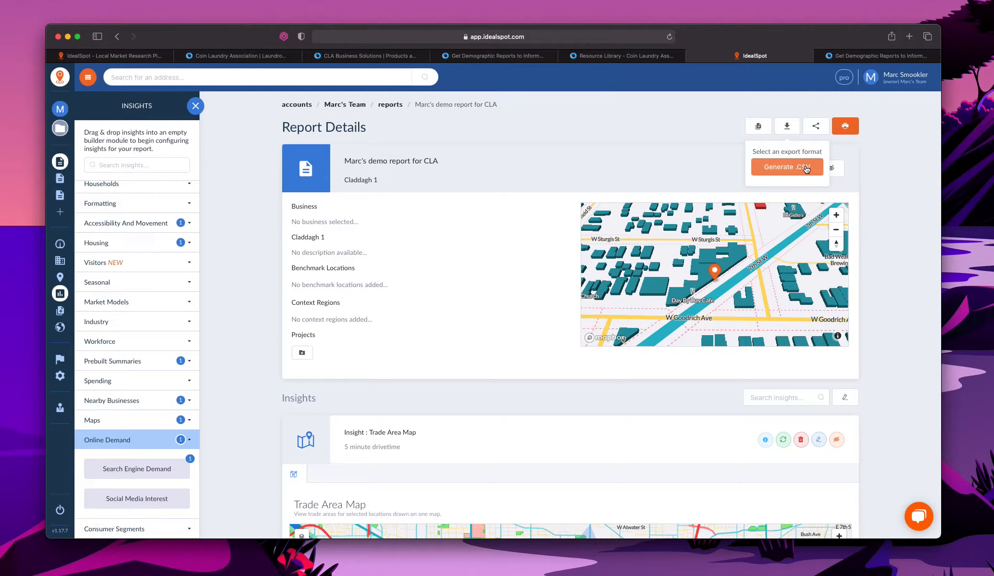
left_click(815, 126)
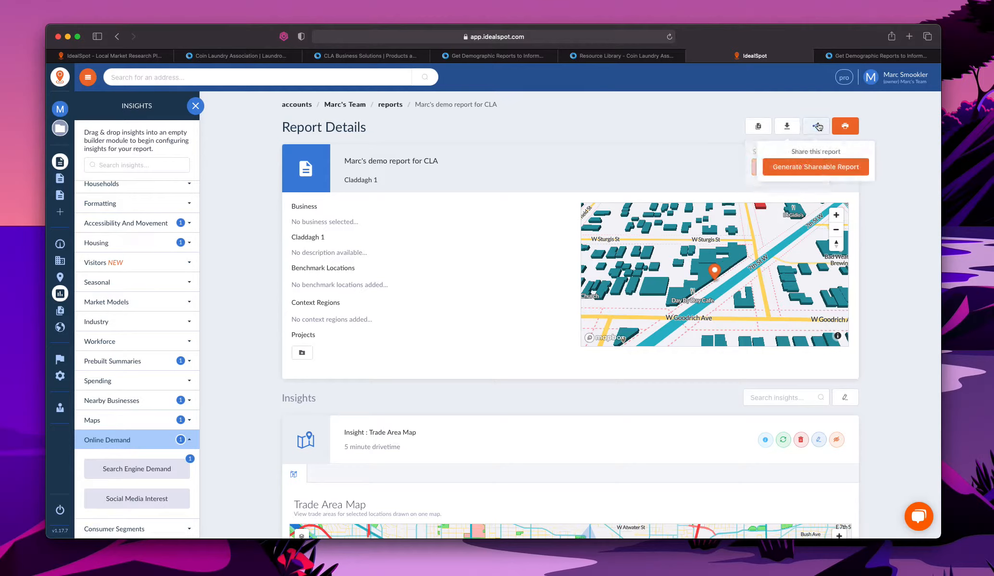
- Generate a shareable report with the cla layout, available to anyone who has the link, and open the exported version
left_click(836, 170)
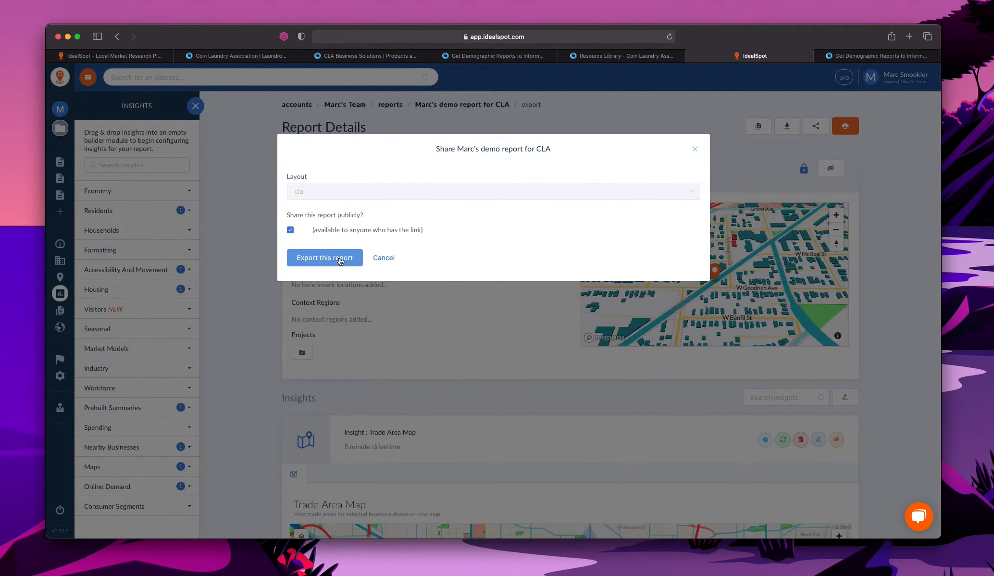
left_click(339, 258)
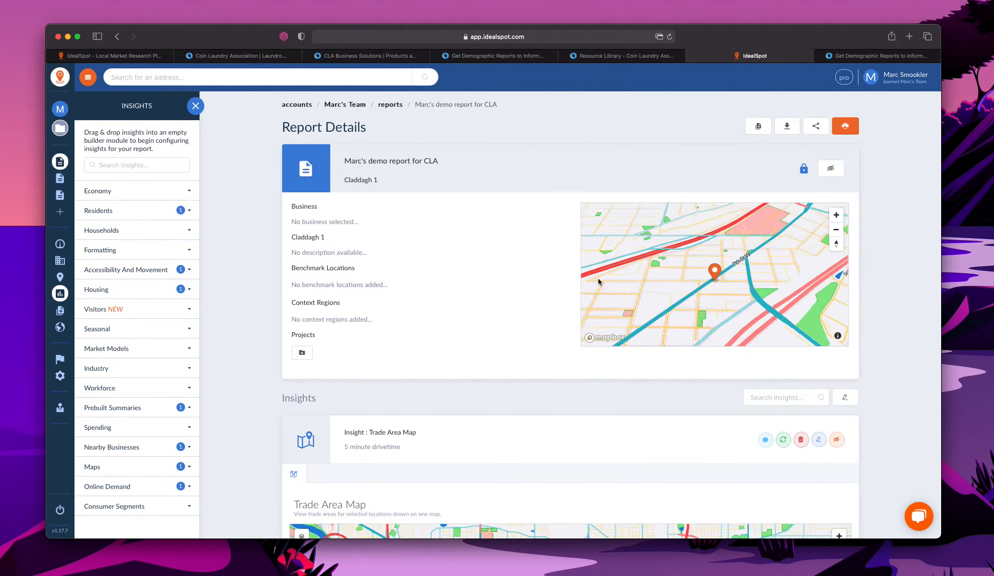
left_click(815, 126)
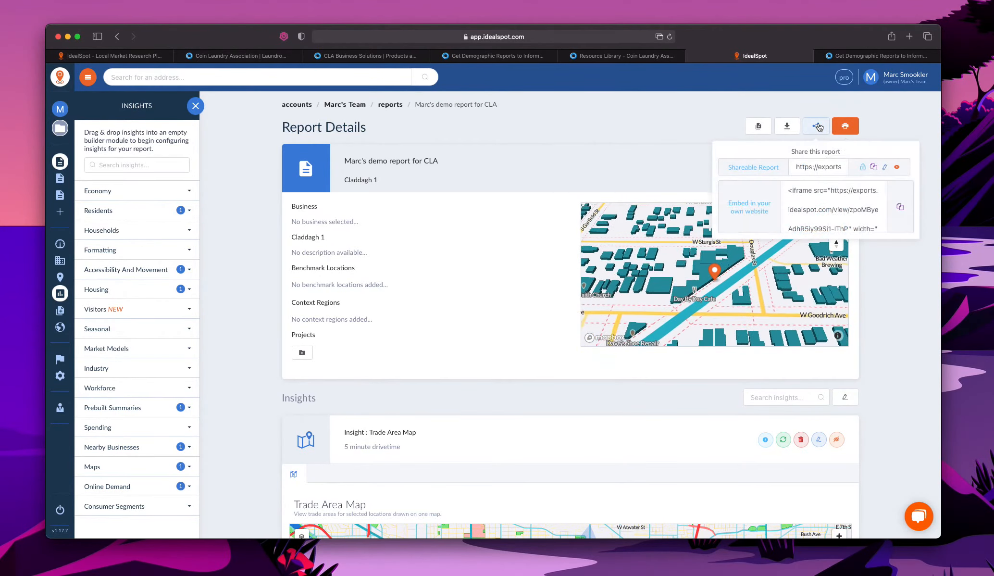
left_click(897, 168)
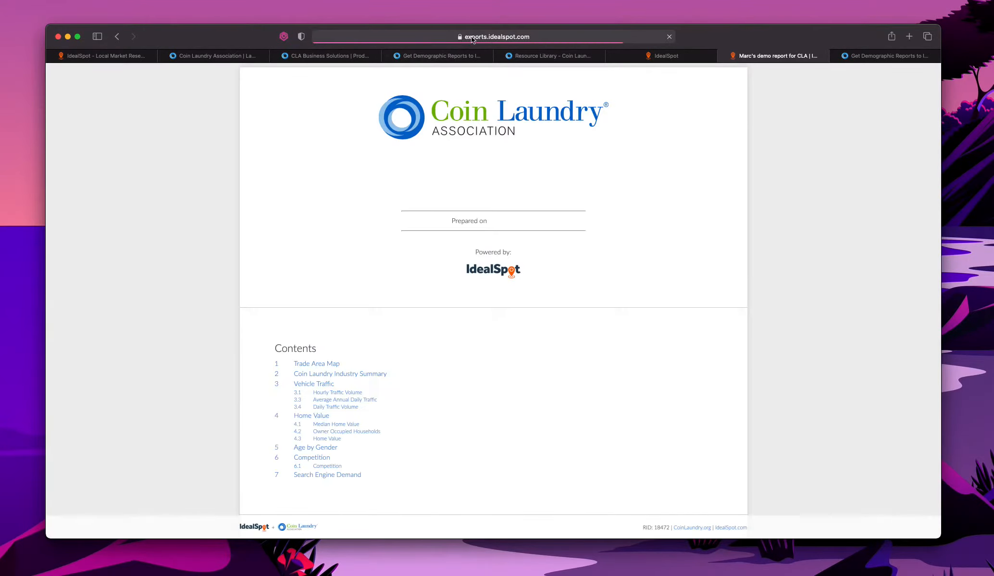
- View the shared report's full web address and look through its pages from the cover to Search Engine Demand
left_click(525, 36)
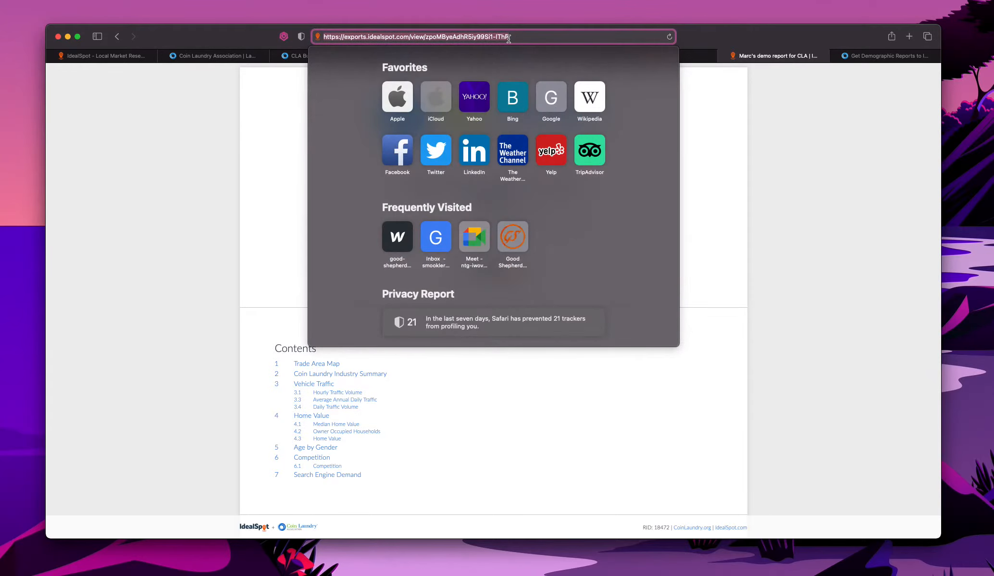
left_click(722, 198)
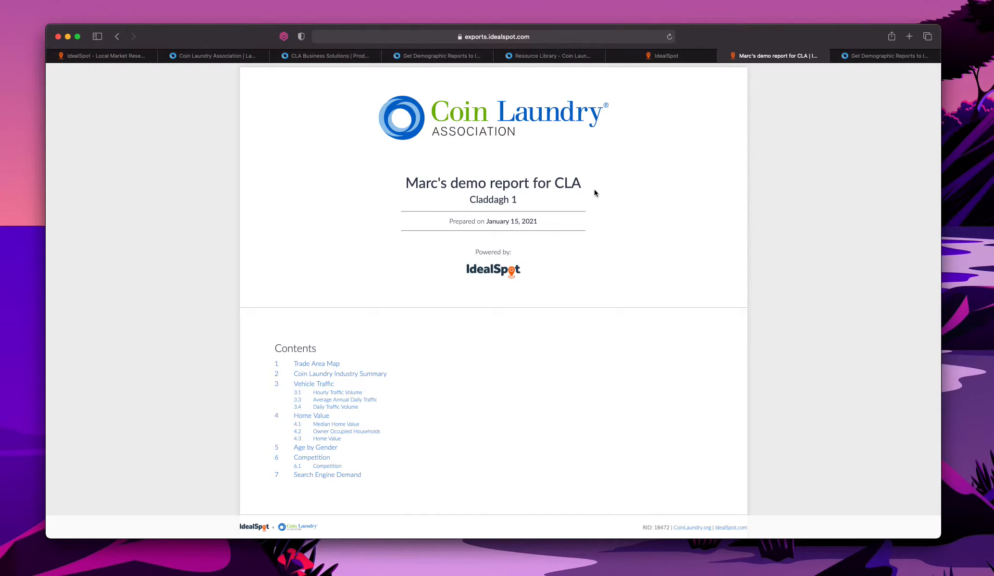
scroll(594, 190, "down", 10)
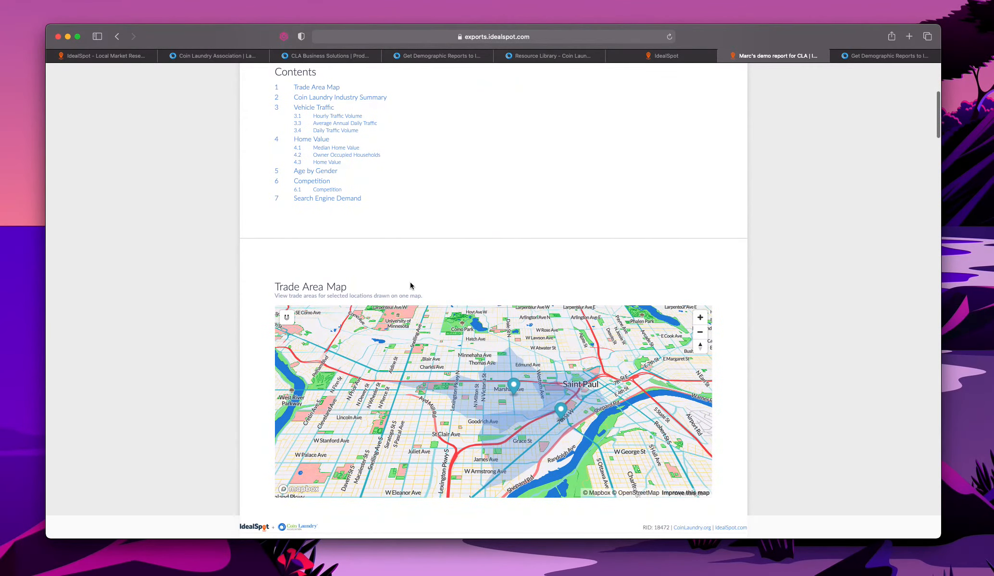
scroll(412, 283, "down", 12)
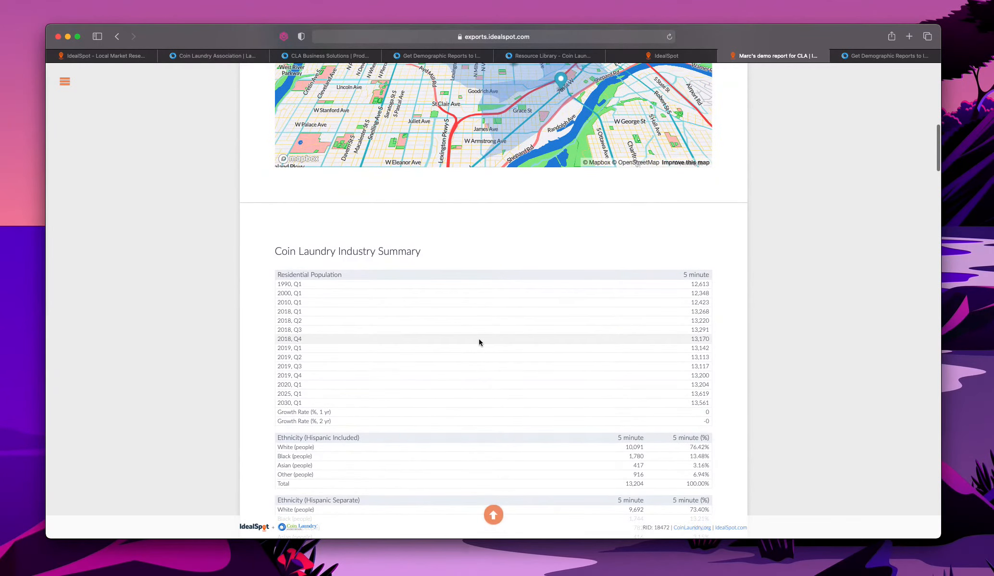
scroll(479, 342, "down", 20)
scroll(479, 342, "down", 20)
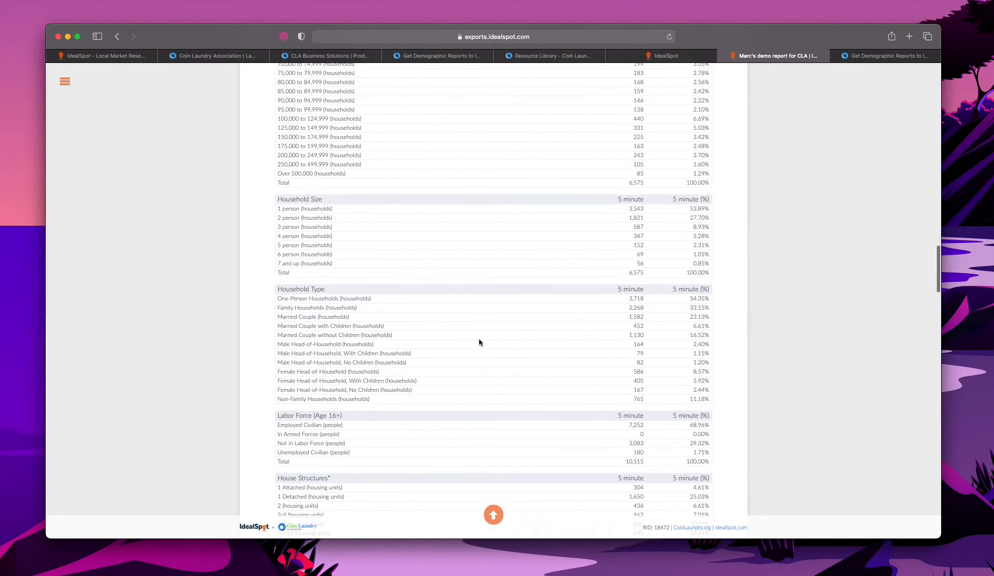
scroll(479, 341, "down", 20)
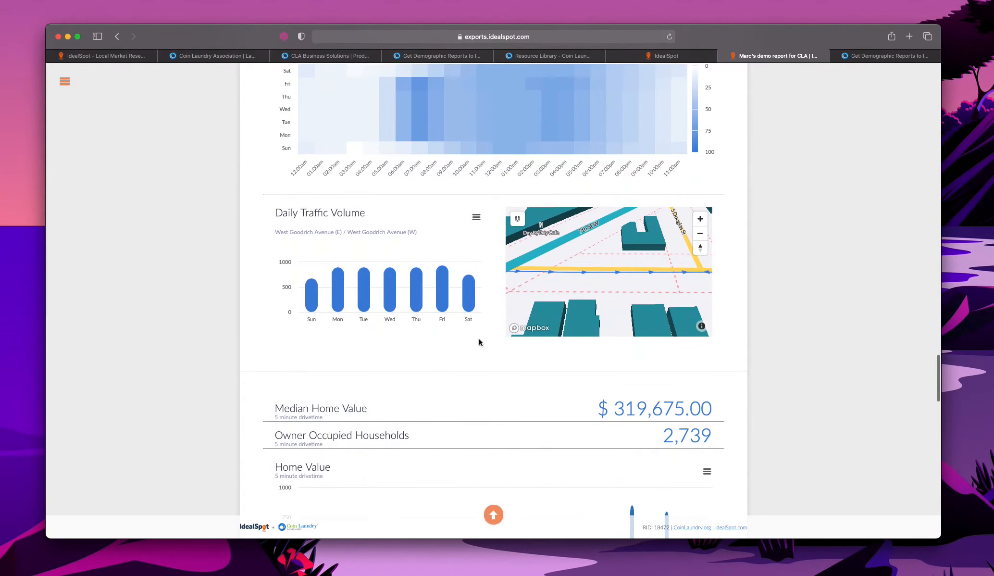
scroll(479, 341, "down", 10)
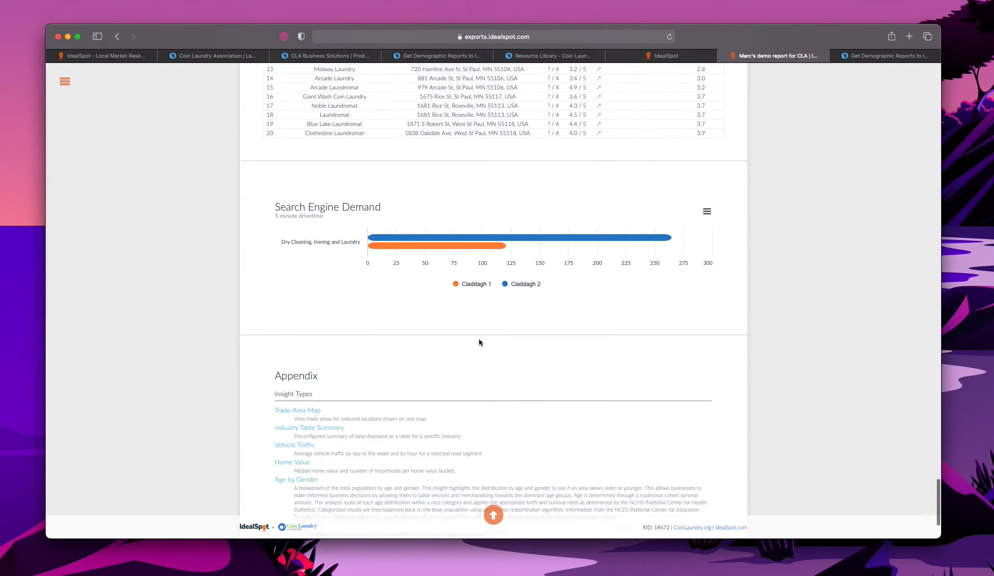
- Look back at the Age by Gender chart and use the report's contents list to examine the Home Value section
scroll(479, 341, "up", 15)
scroll(479, 341, "up", 5)
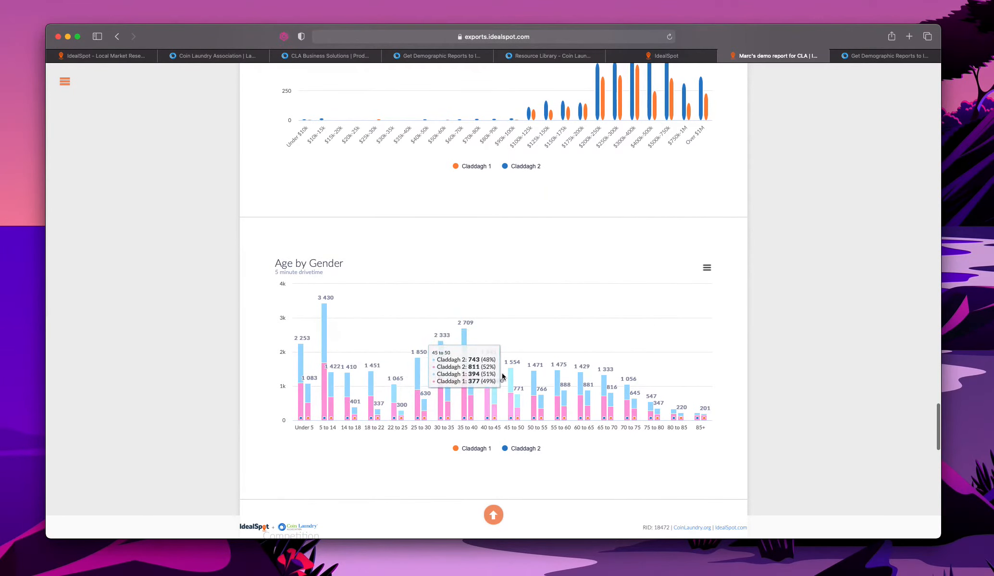
scroll(503, 373, "up", 3)
left_click(65, 82)
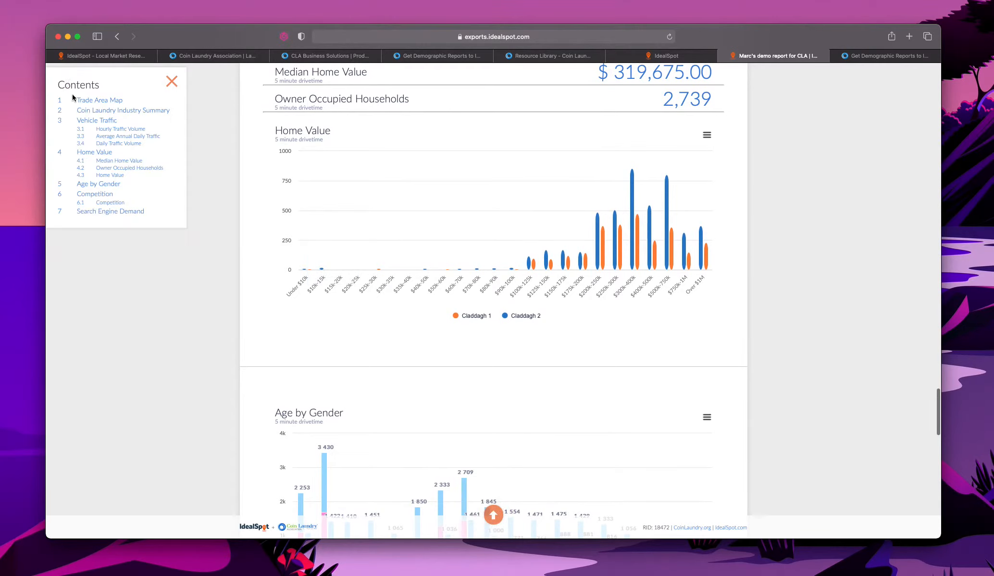
left_click(124, 174)
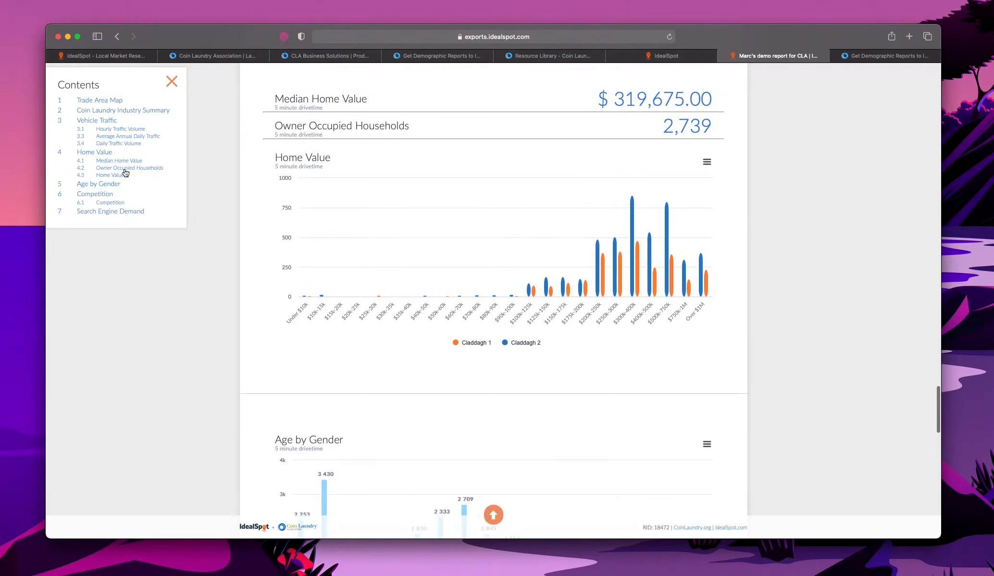
scroll(827, 284, "up", 2)
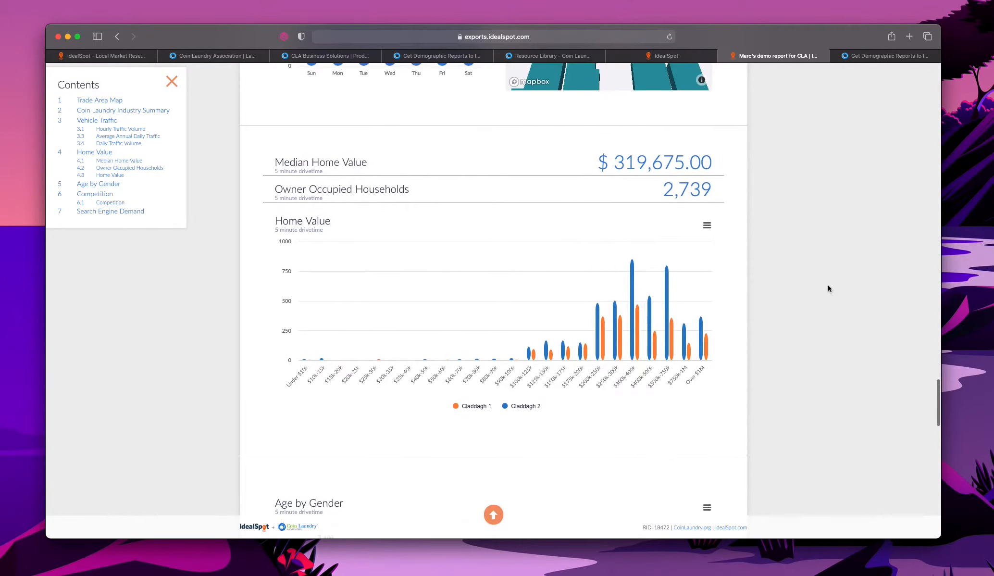
left_click(707, 227)
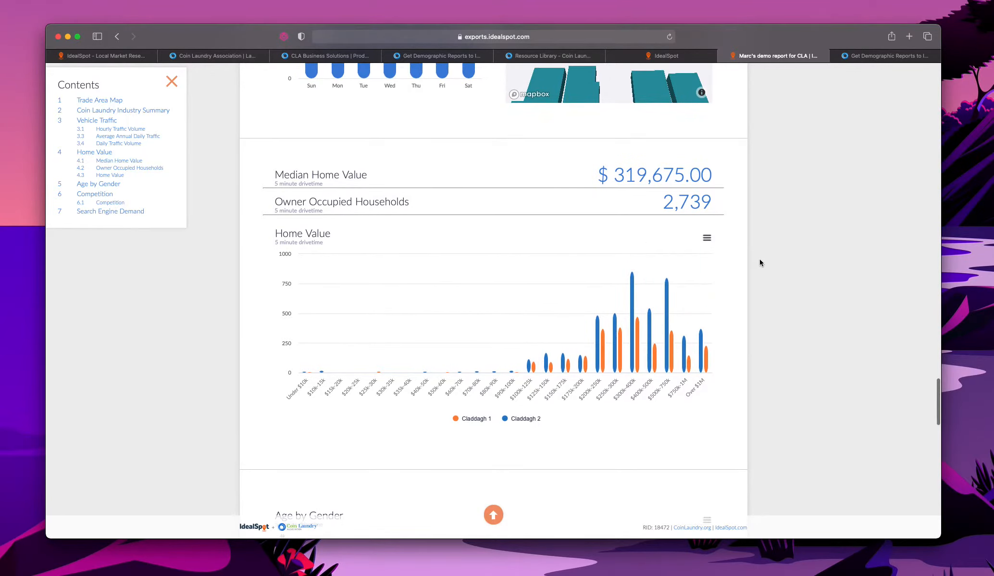
- Go back to the report's cover and Trade Area Map, and close the floating contents list
scroll(759, 259, "up", 6)
scroll(759, 258, "up", 20)
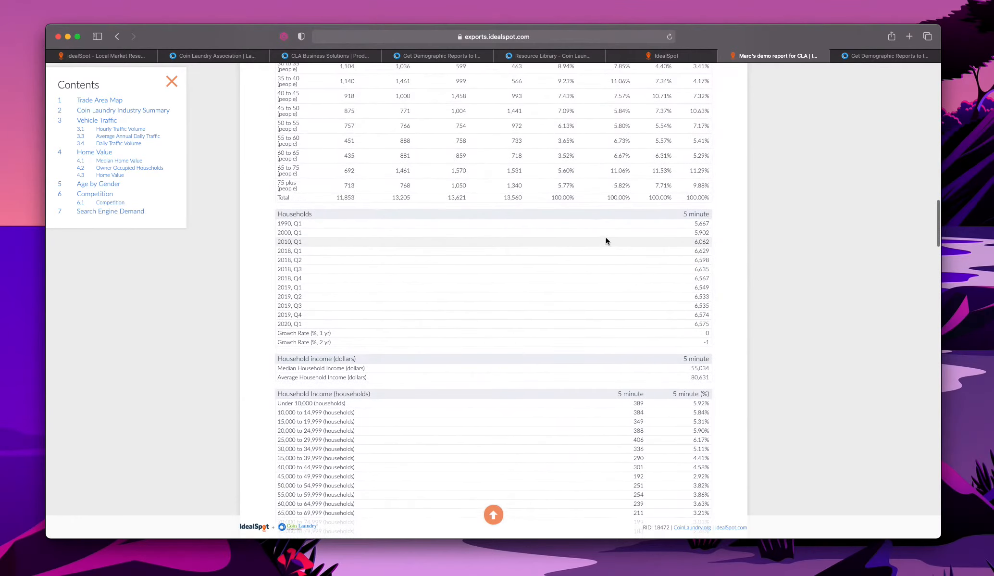
scroll(605, 240, "up", 15)
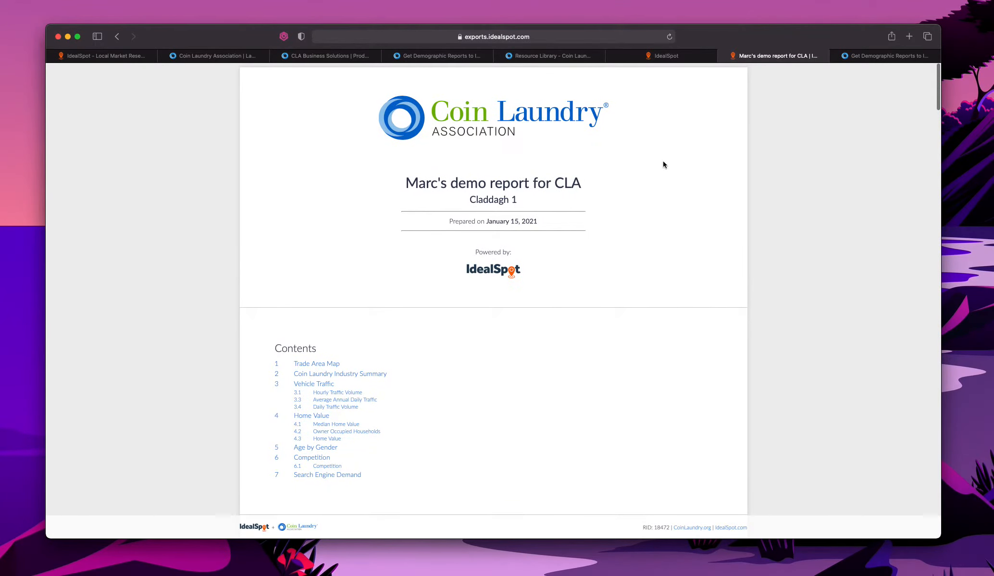
scroll(623, 227, "down", 10)
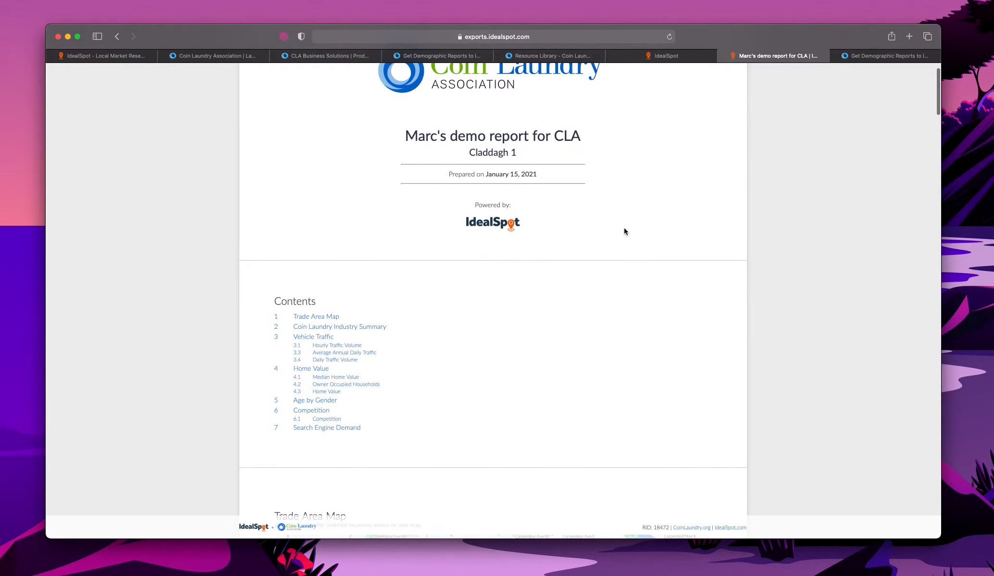
scroll(623, 227, "up", 1)
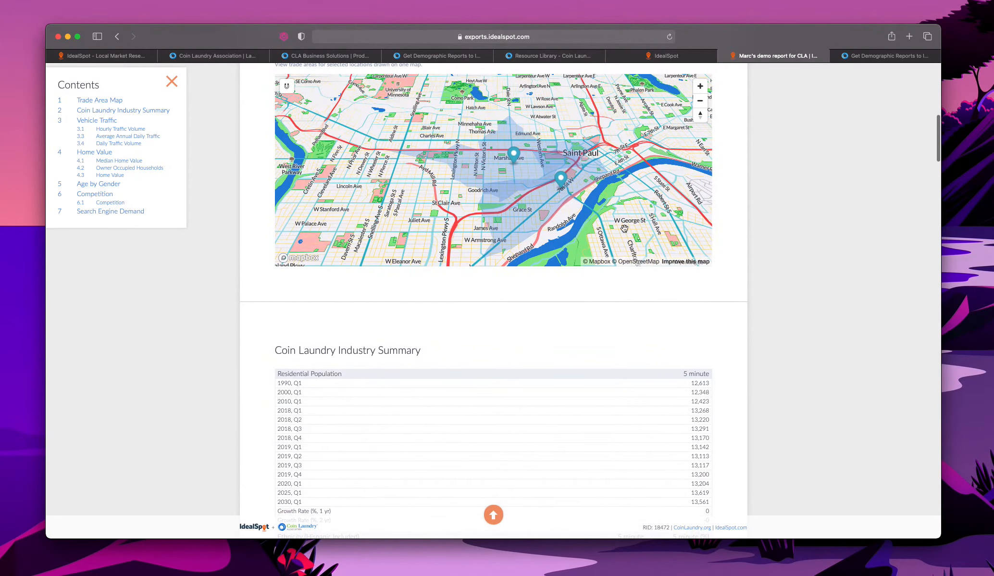
left_click(171, 81)
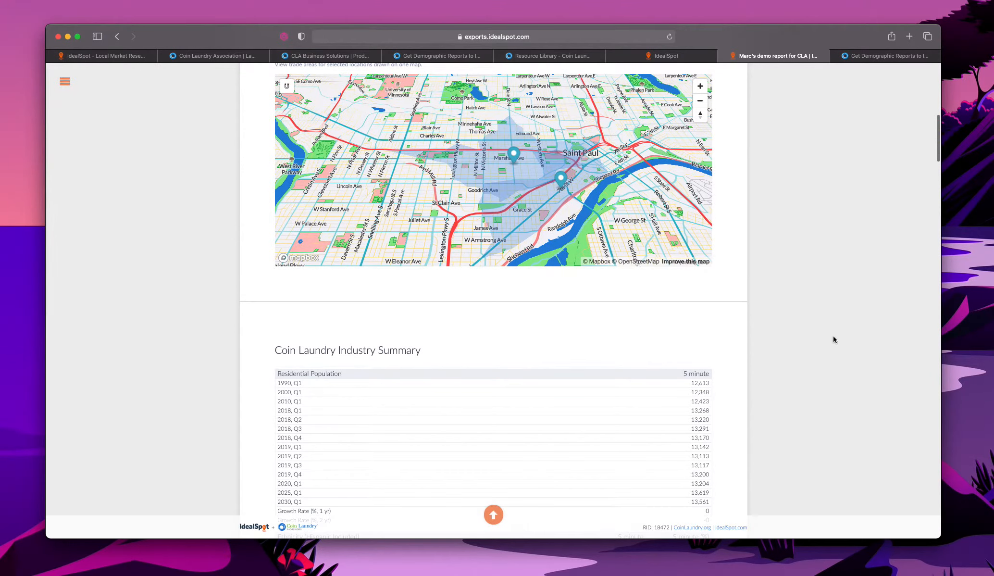
- Examine the Trade Area Map, the Coin Laundry Industry Summary tables and the Vehicle Traffic charts in the shared report
scroll(833, 339, "down", 5)
scroll(833, 339, "up", 10)
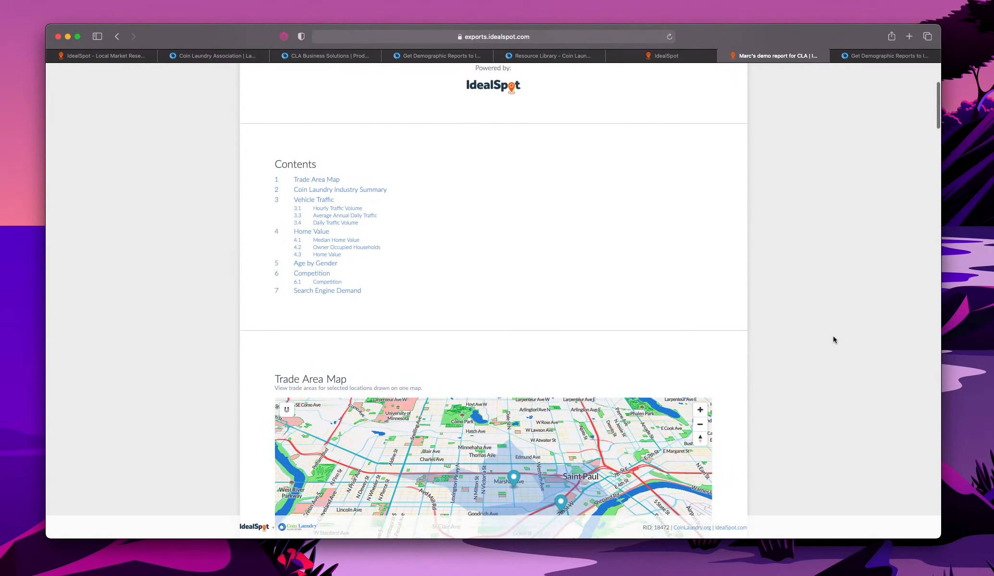
scroll(833, 339, "up", 5)
scroll(833, 340, "down", 6)
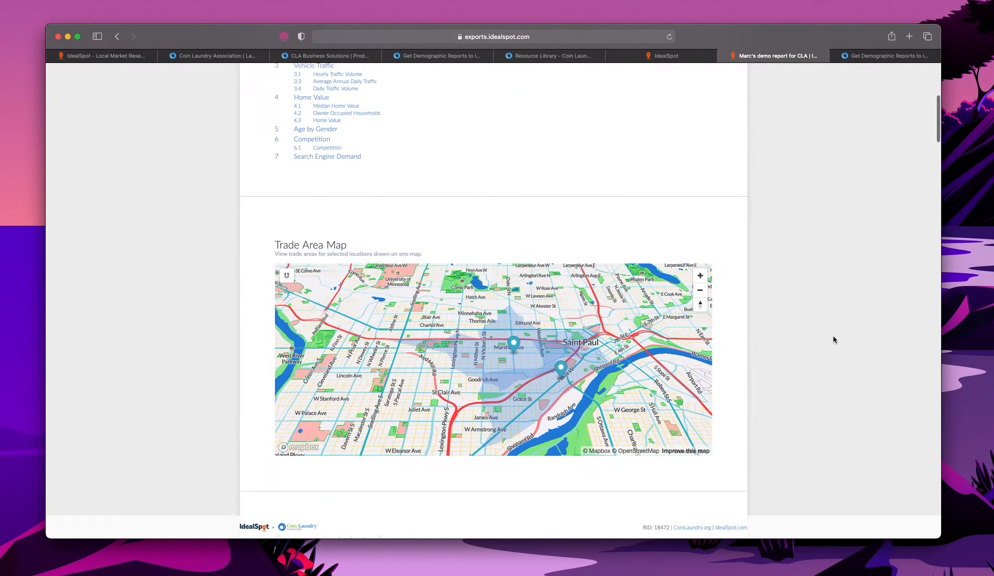
scroll(834, 339, "down", 5)
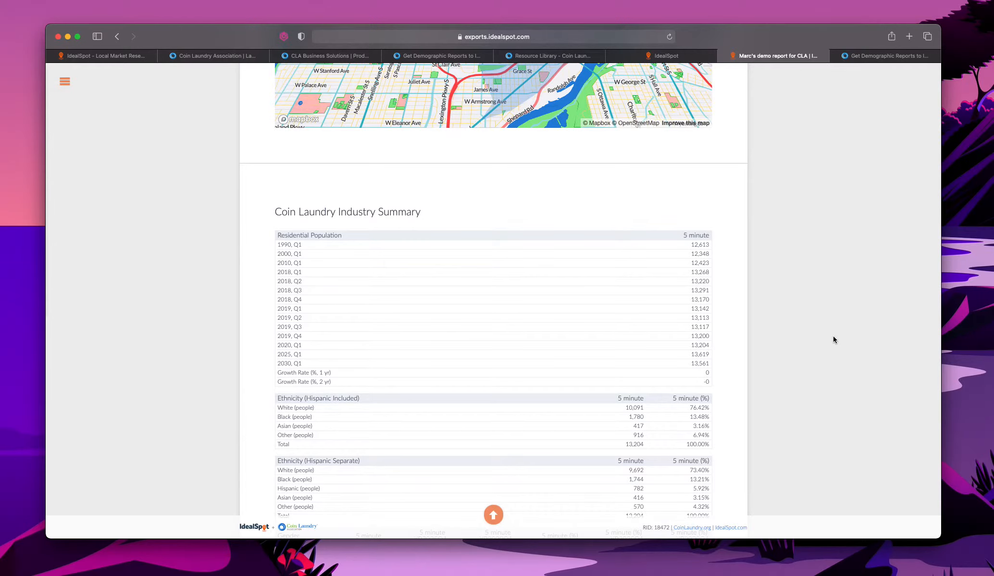
scroll(676, 336, "down", 5)
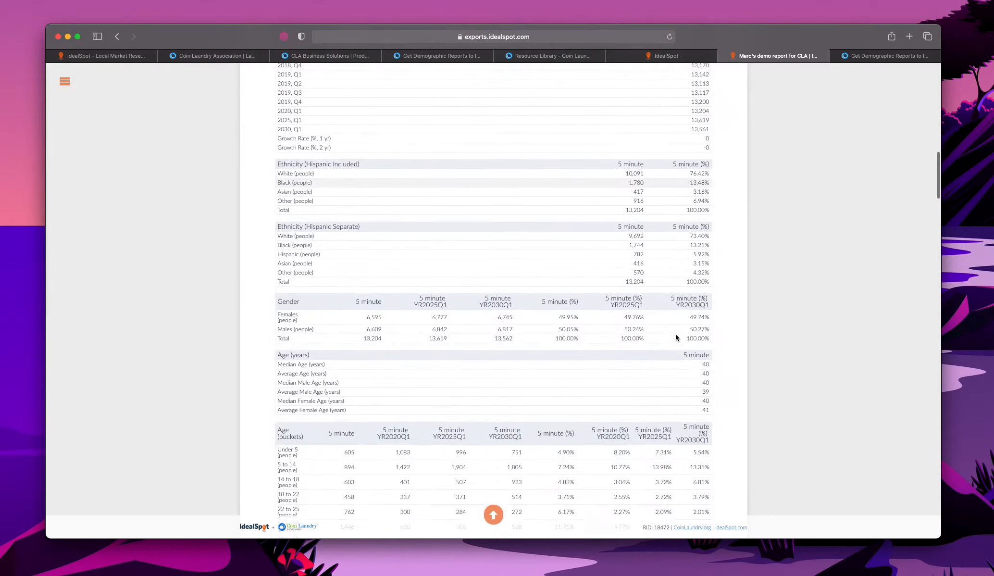
scroll(676, 338, "down", 20)
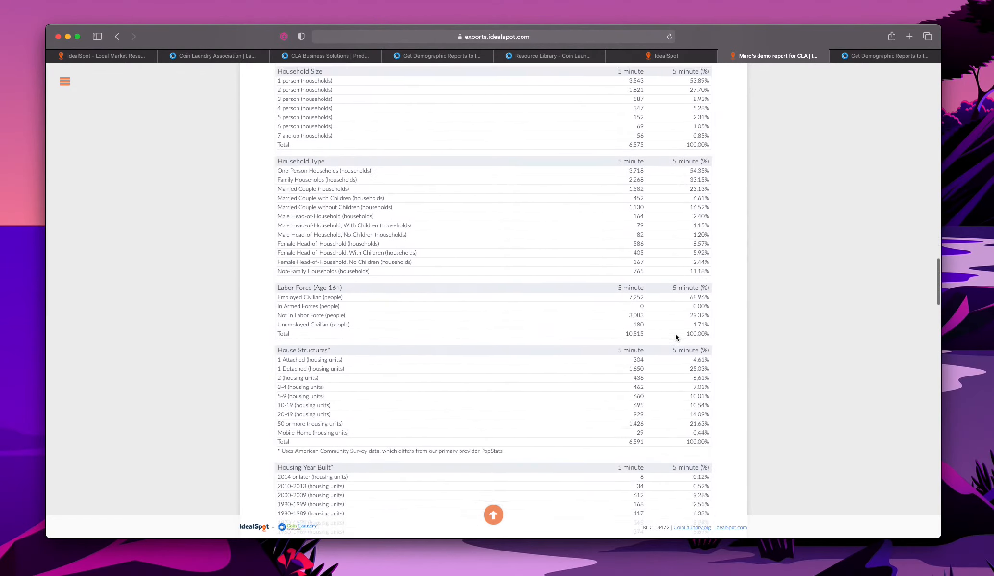
scroll(676, 334, "down", 20)
scroll(714, 332, "up", 1)
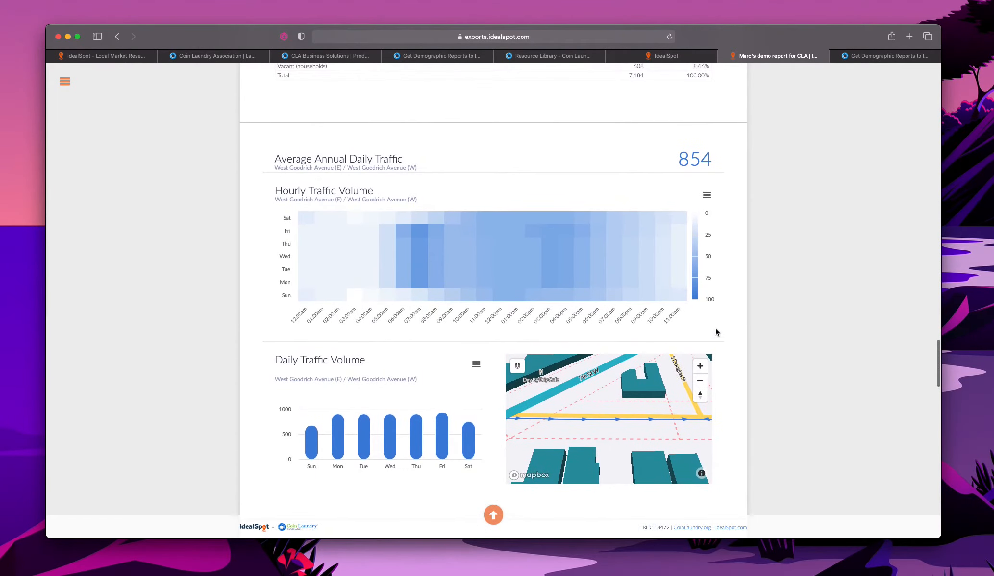